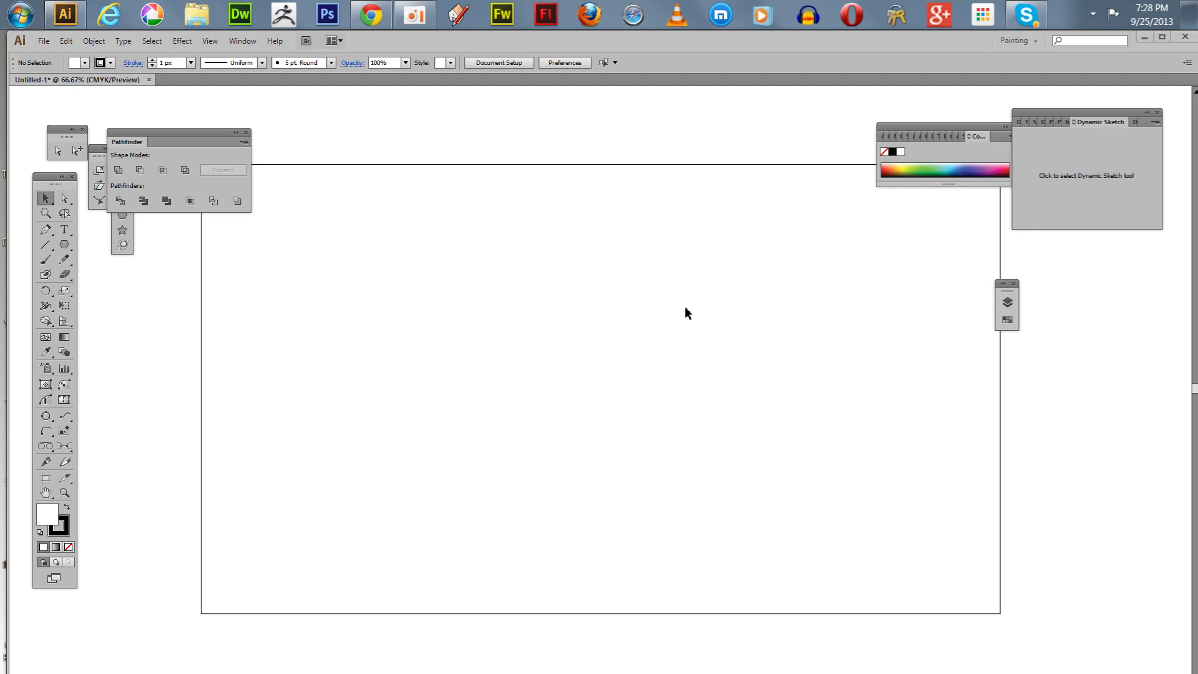
# Draw two accidental tiny polygons with the Polygon tool and delete each one.
pyautogui.click(66, 247)
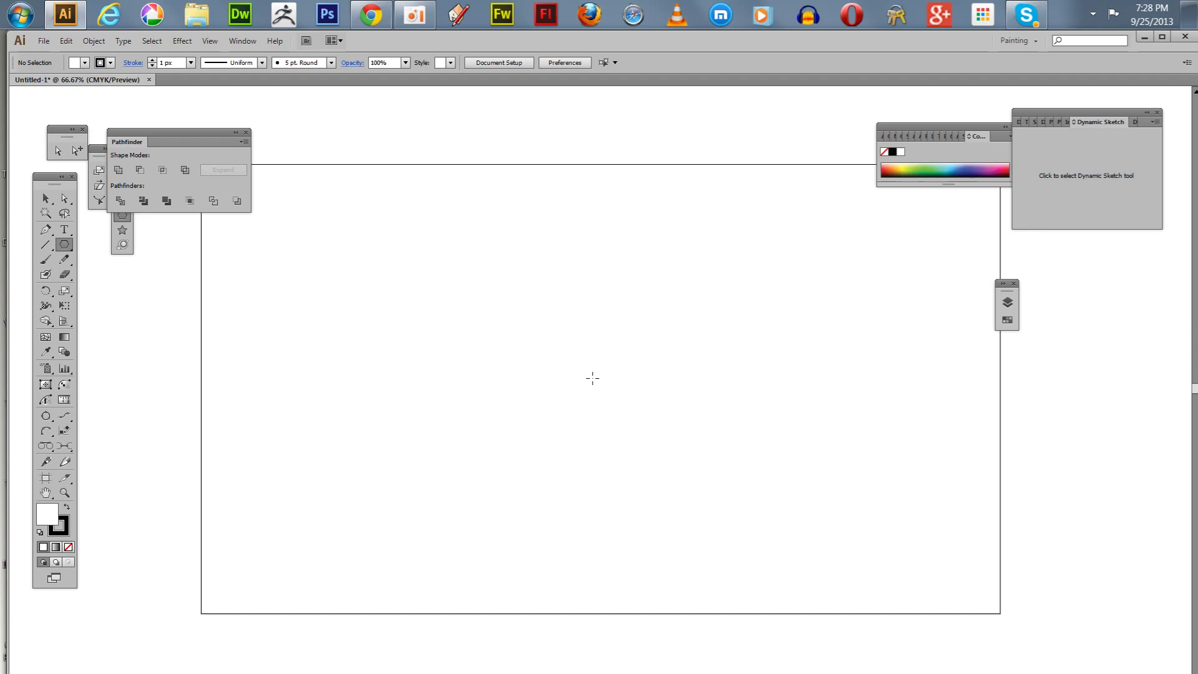
pyautogui.moveTo(599, 381); pyautogui.dragTo(602, 382)
pyautogui.press('Delete')
pyautogui.moveTo(593, 380); pyautogui.dragTo(594, 383)
pyautogui.press('Delete')
pyautogui.click(45, 199)
# Create a 3-sided polygon with a 200 px radius on the artboard.
pyautogui.click(64, 244)
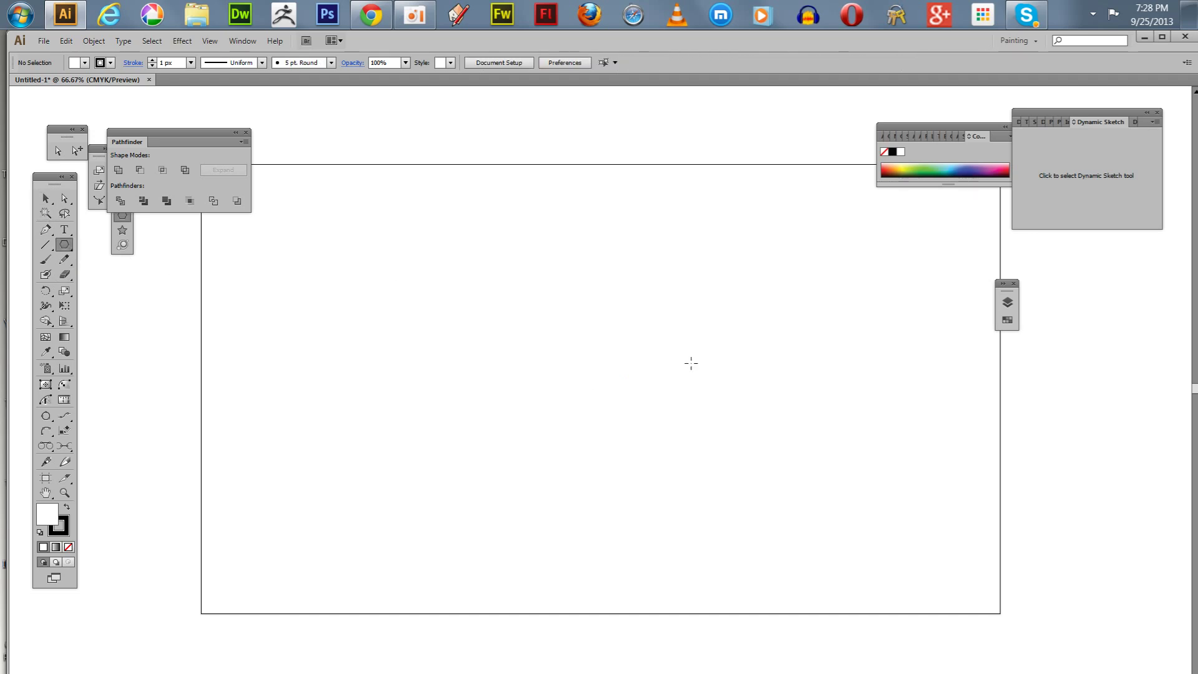
pyautogui.click(600, 388)
pyautogui.press('Tab')
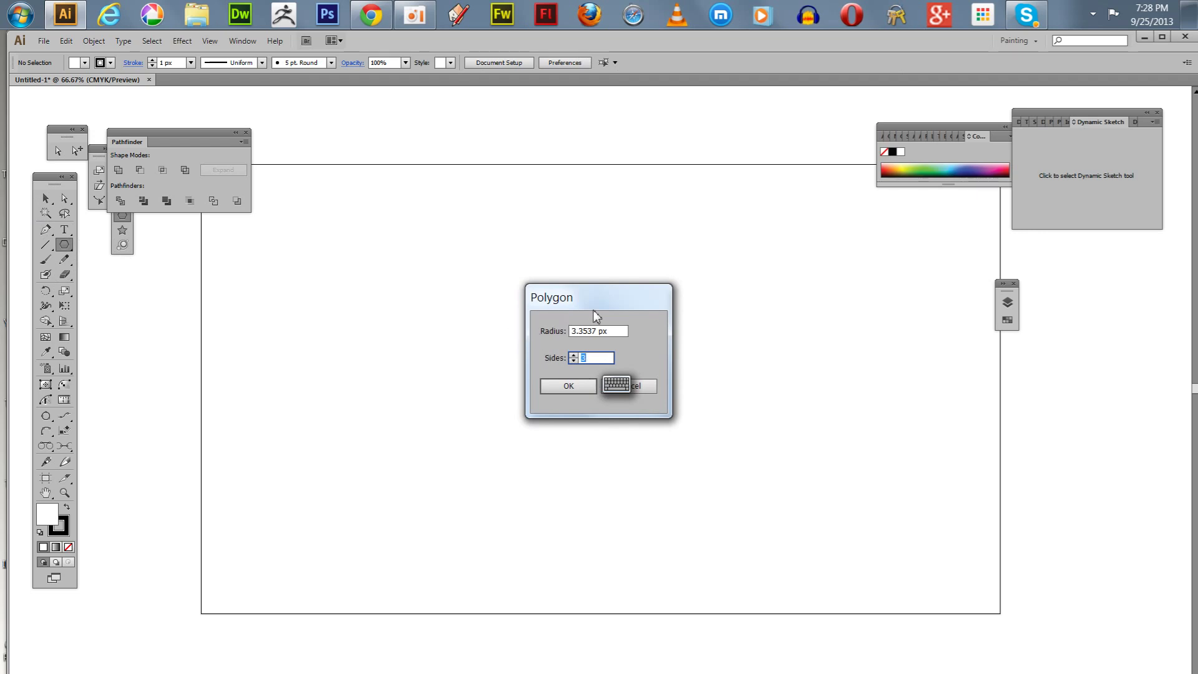
pyautogui.click(609, 331)
pyautogui.write('200')
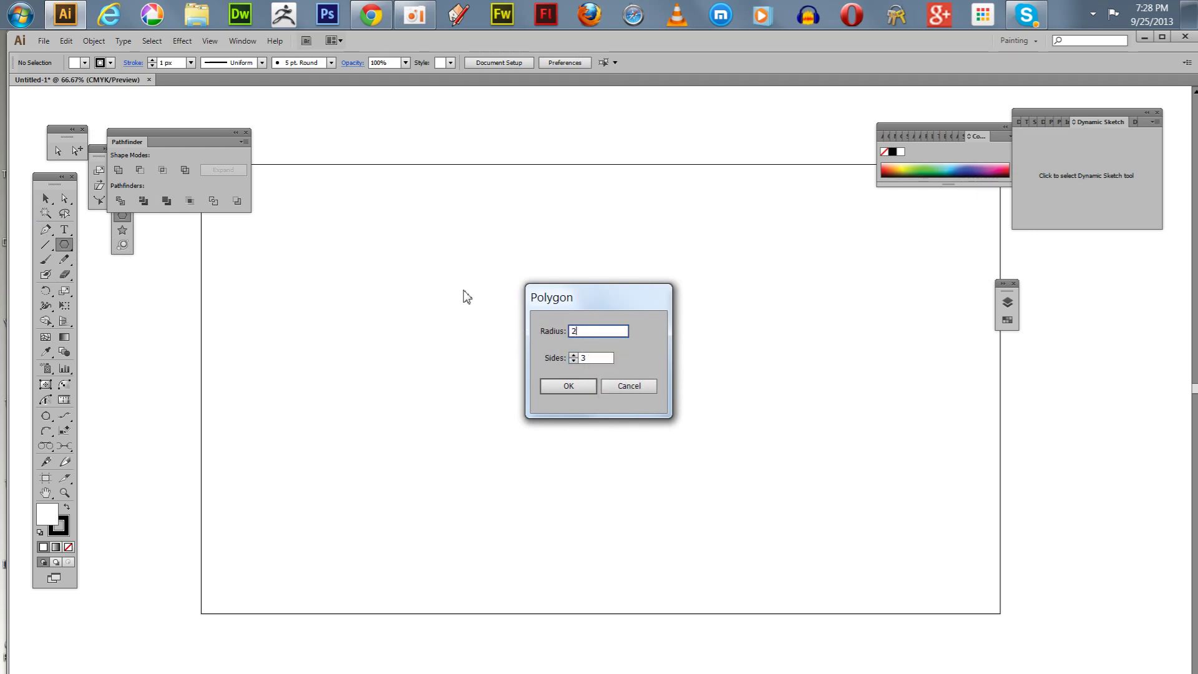
pyautogui.click(568, 391)
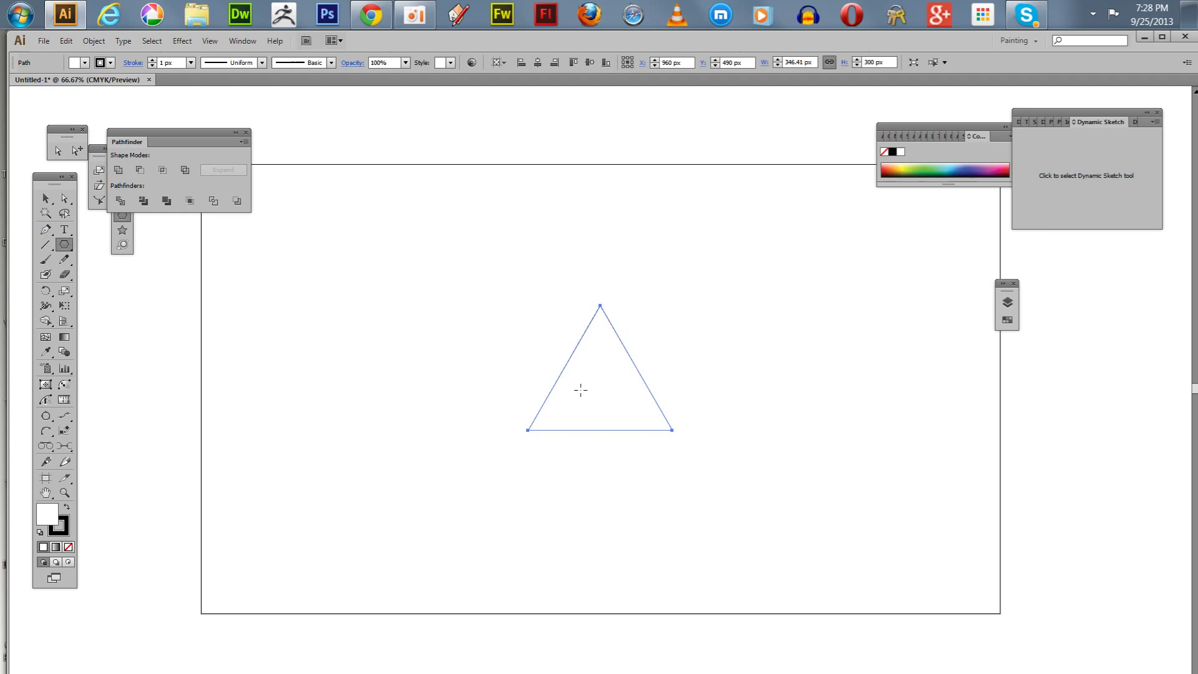
# Shrink the triangle slightly and add anchor points at its side midpoints.
pyautogui.click(47, 200)
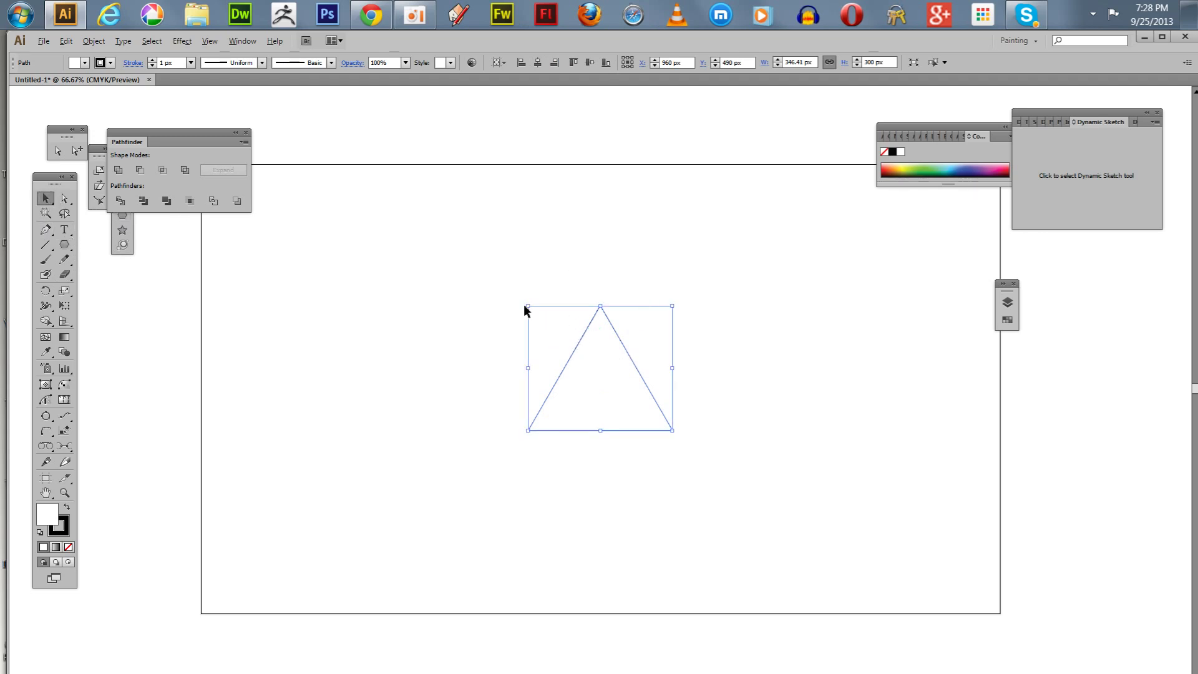
pyautogui.moveTo(528, 305); pyautogui.dragTo(530, 307)
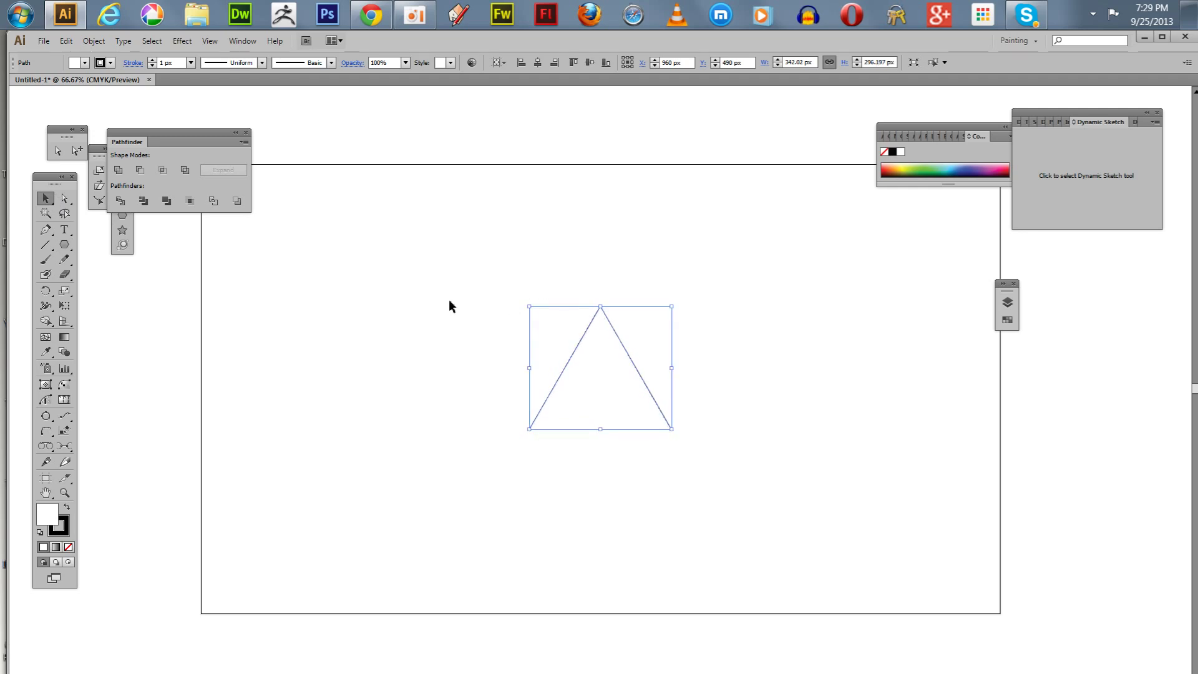
pyautogui.click(94, 41)
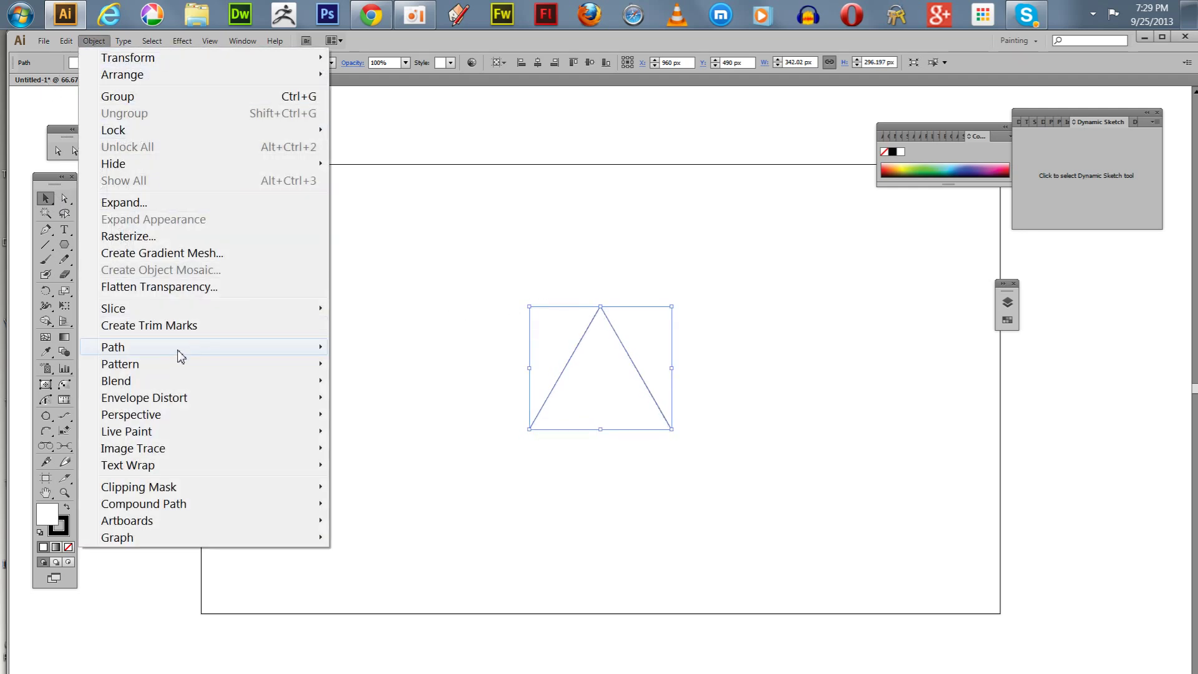
pyautogui.moveTo(317, 347)
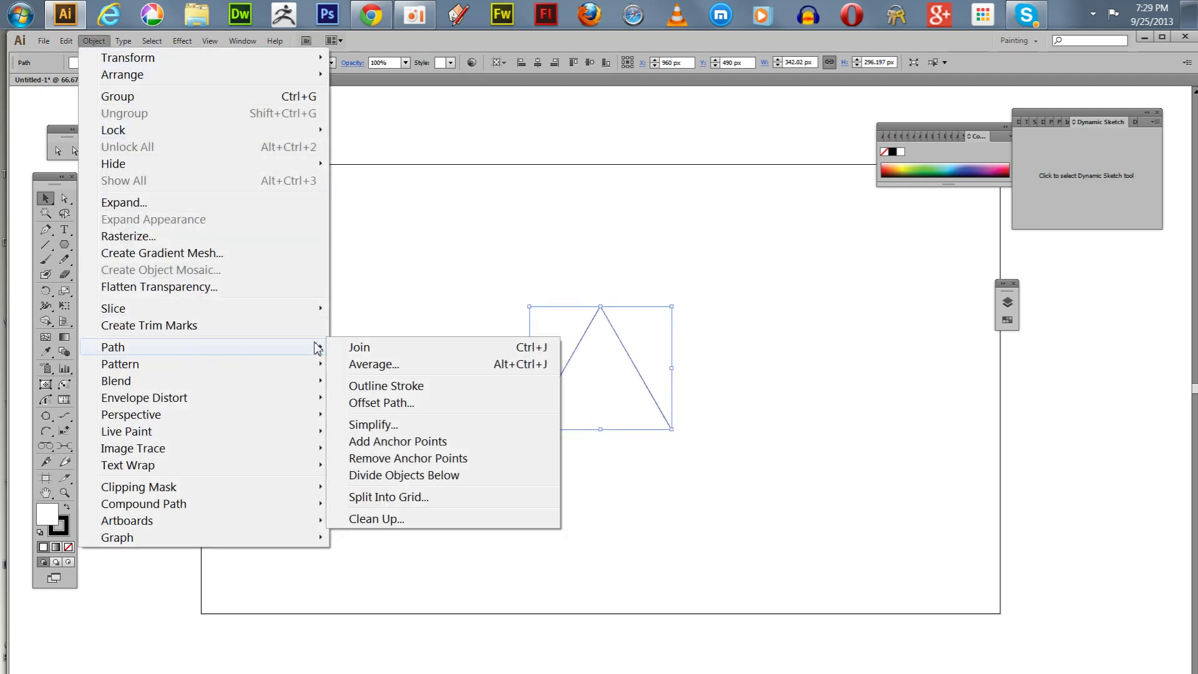
pyautogui.click(391, 444)
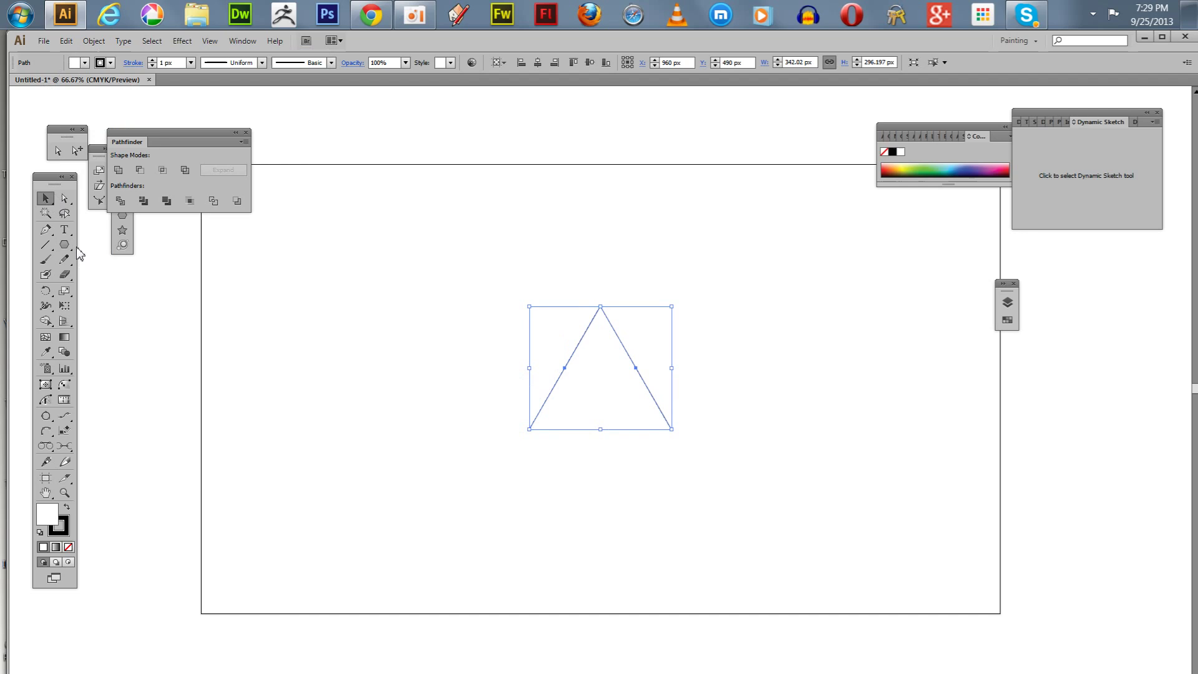
# Delete the top apex point and join the open ends into a flat-topped trapezoid.
pyautogui.moveTo(65, 199); pyautogui.dragTo(157, 199)
pyautogui.moveTo(490, 265); pyautogui.dragTo(755, 352)
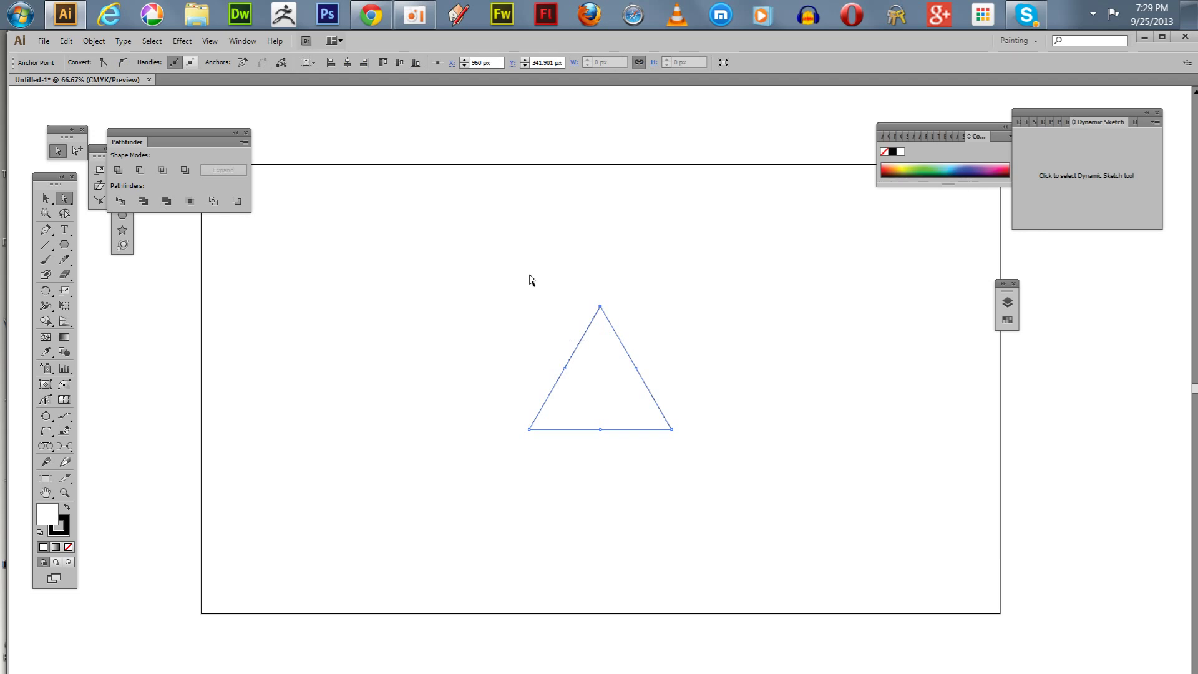
pyautogui.press('Delete')
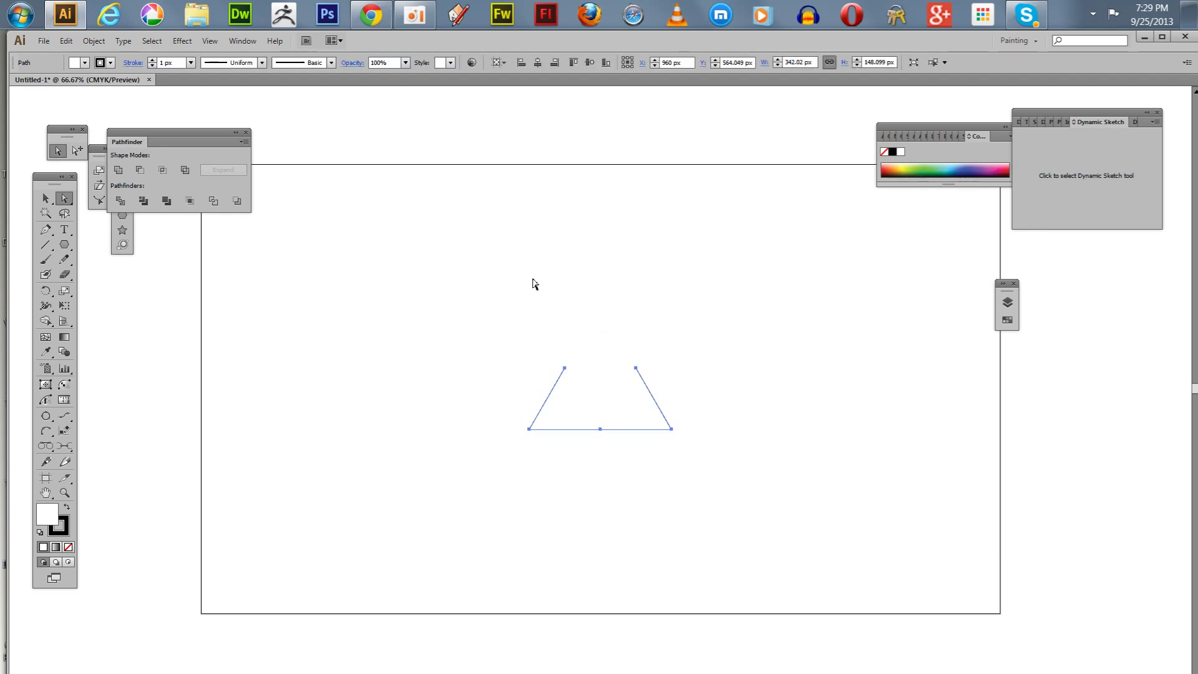
pyautogui.click(45, 199)
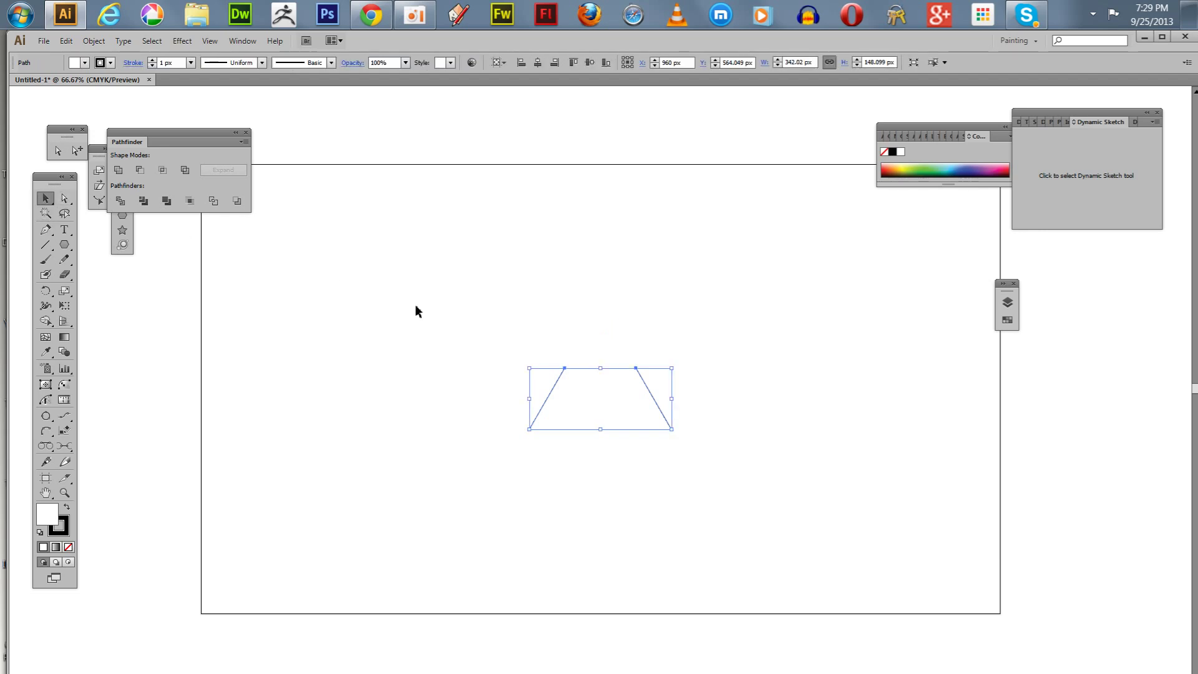
pyautogui.hotkey('ctrl', 'j')
# Make two copies of the trapezoid, each rotated 120° around its top-right corner.
pyautogui.press('r')
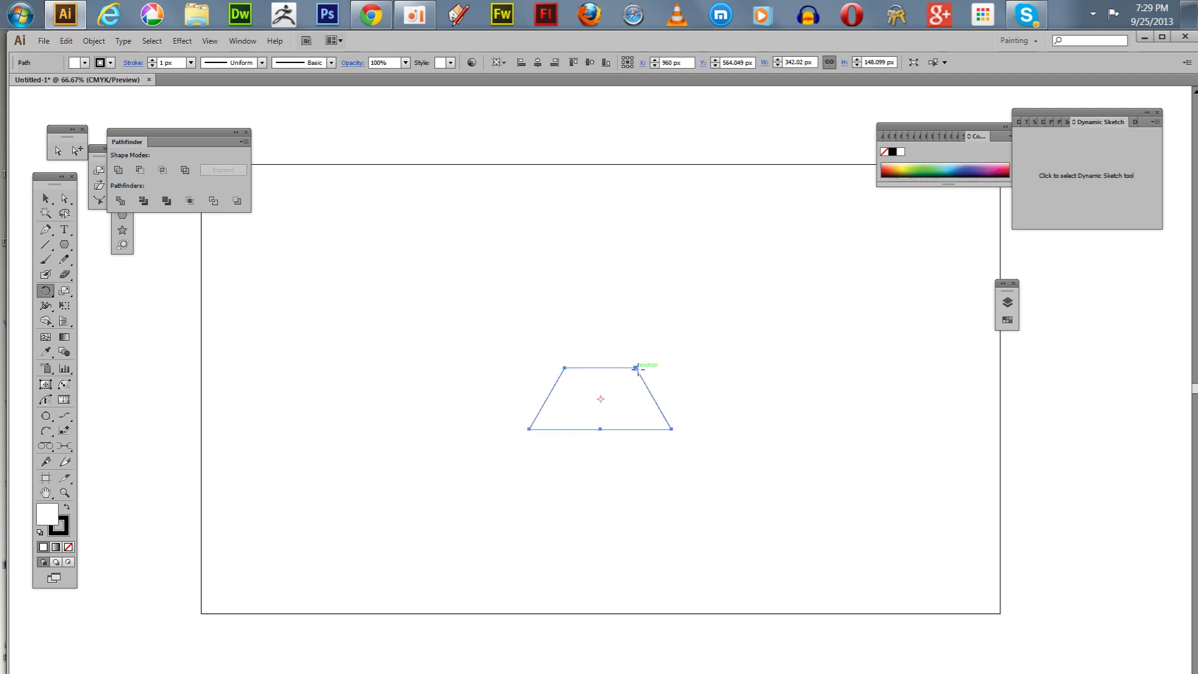
pyautogui.press('ctrl')
pyautogui.keyDown('alt'); pyautogui.click(635, 367); pyautogui.keyUp('alt')
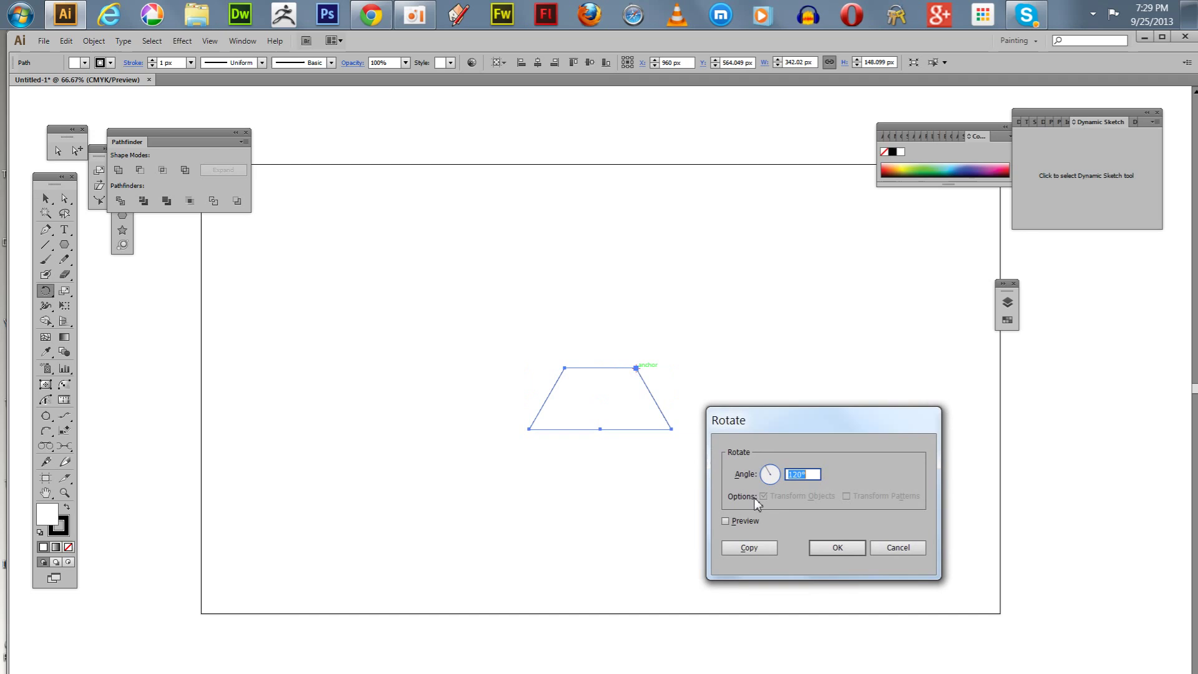
pyautogui.click(749, 548)
pyautogui.hotkey('ctrl', 'd')
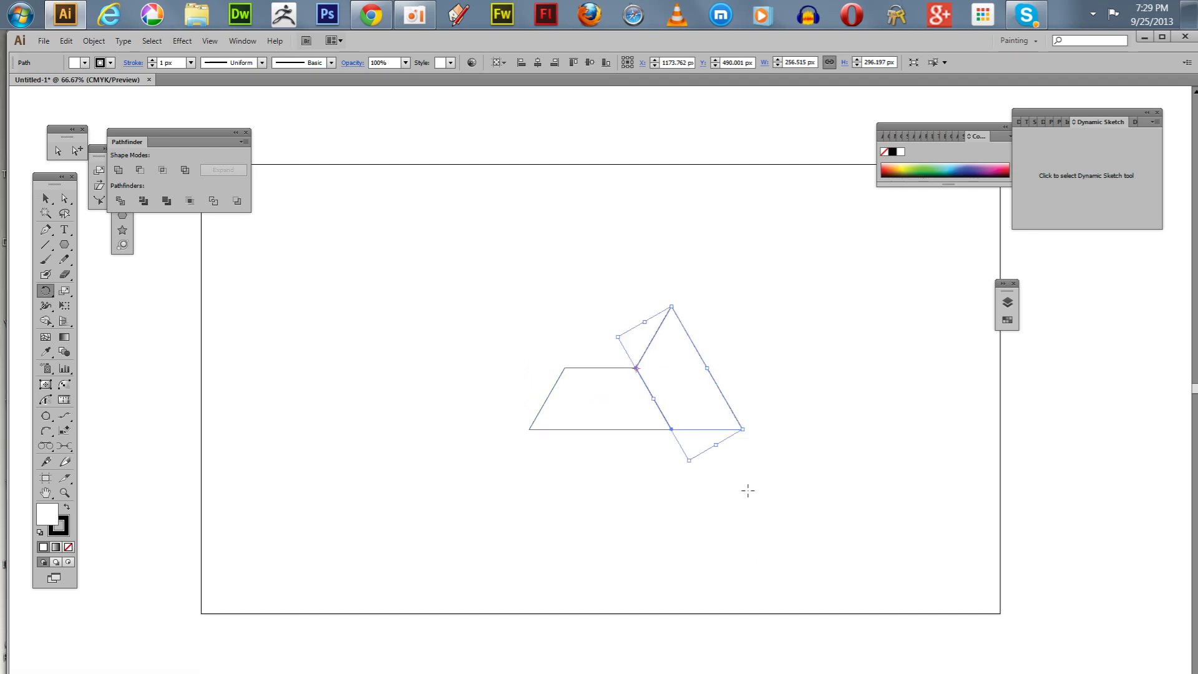
pyautogui.hotkey('ctrl', 'd')
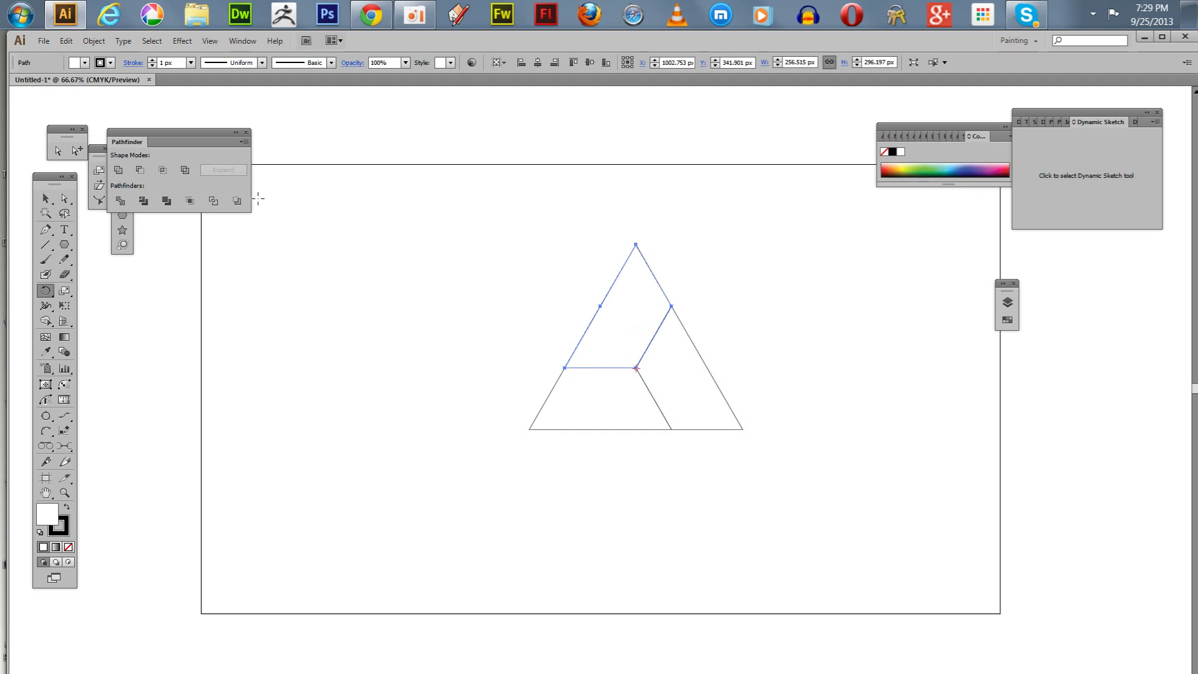
# Select all three trapezoids together.
pyautogui.click(46, 198)
pyautogui.hotkey('ctrl', 'd')
pyautogui.moveTo(444, 229); pyautogui.dragTo(836, 493)
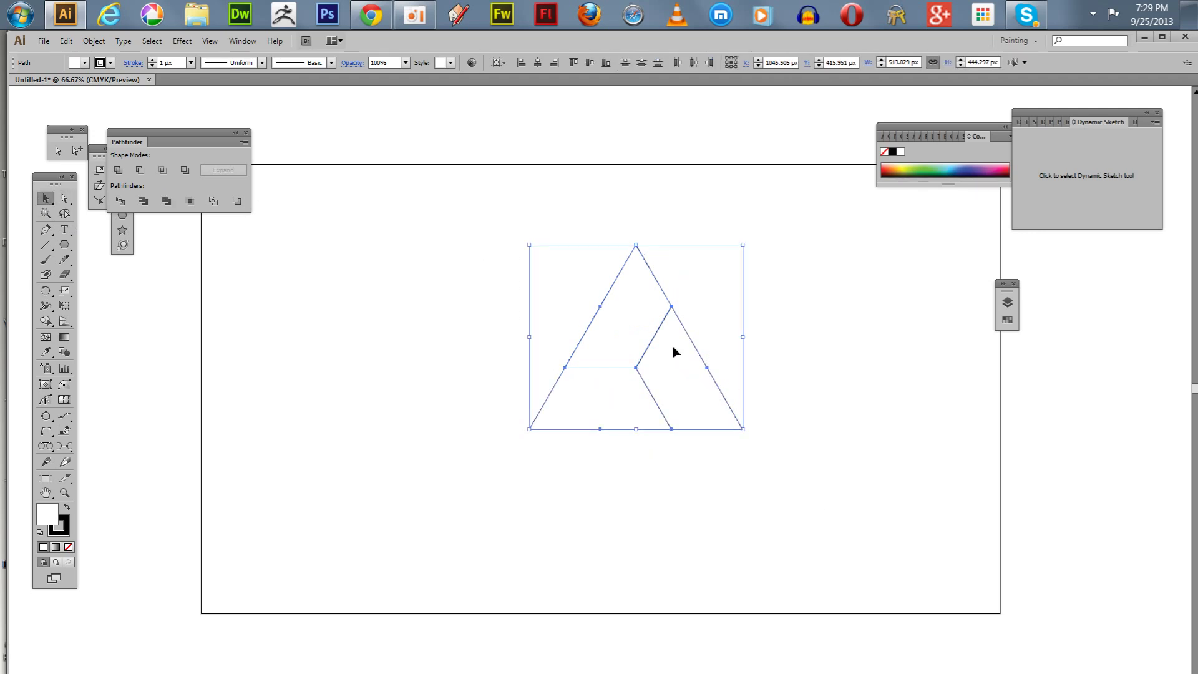
# Group the three trapezoids and centre the group horizontally and vertically on the artboard.
pyautogui.hotkey('ctrl', 'g')
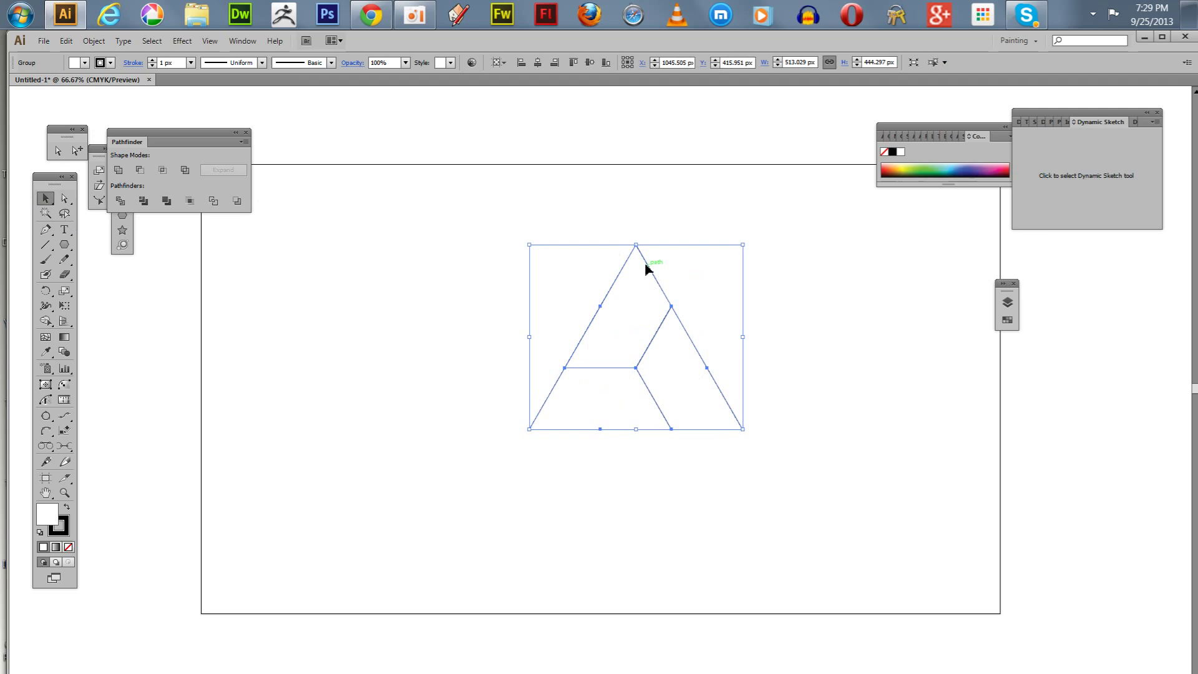
pyautogui.click(537, 63)
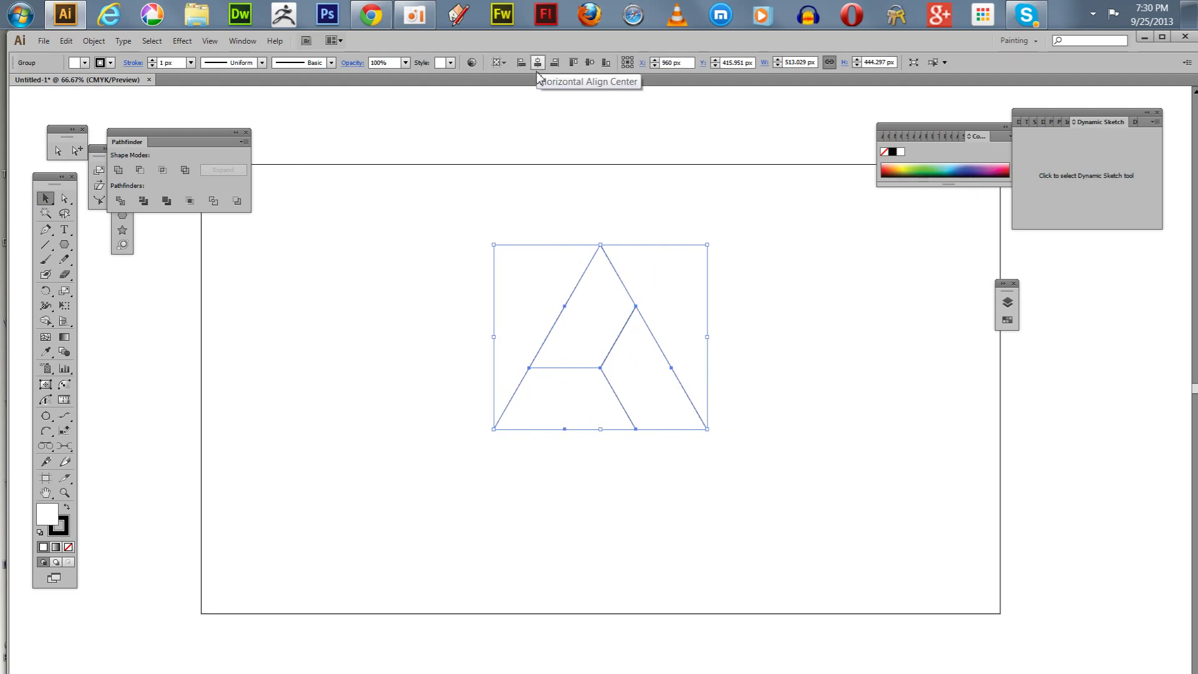
pyautogui.click(590, 62)
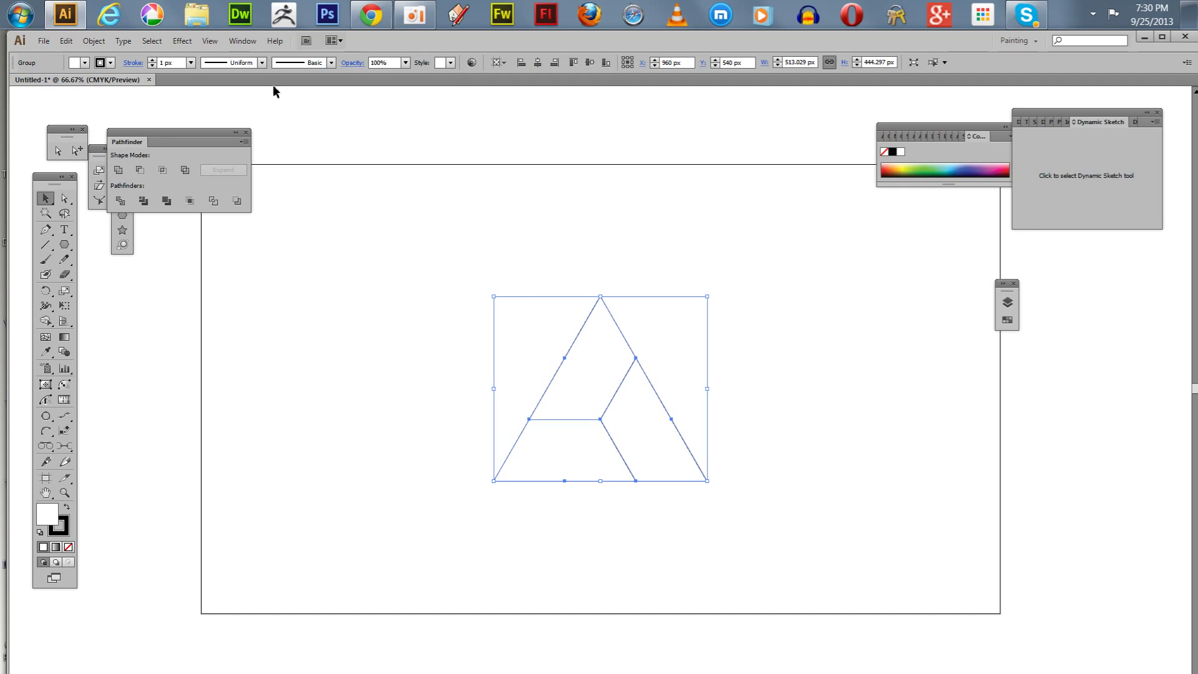
pyautogui.click(94, 40)
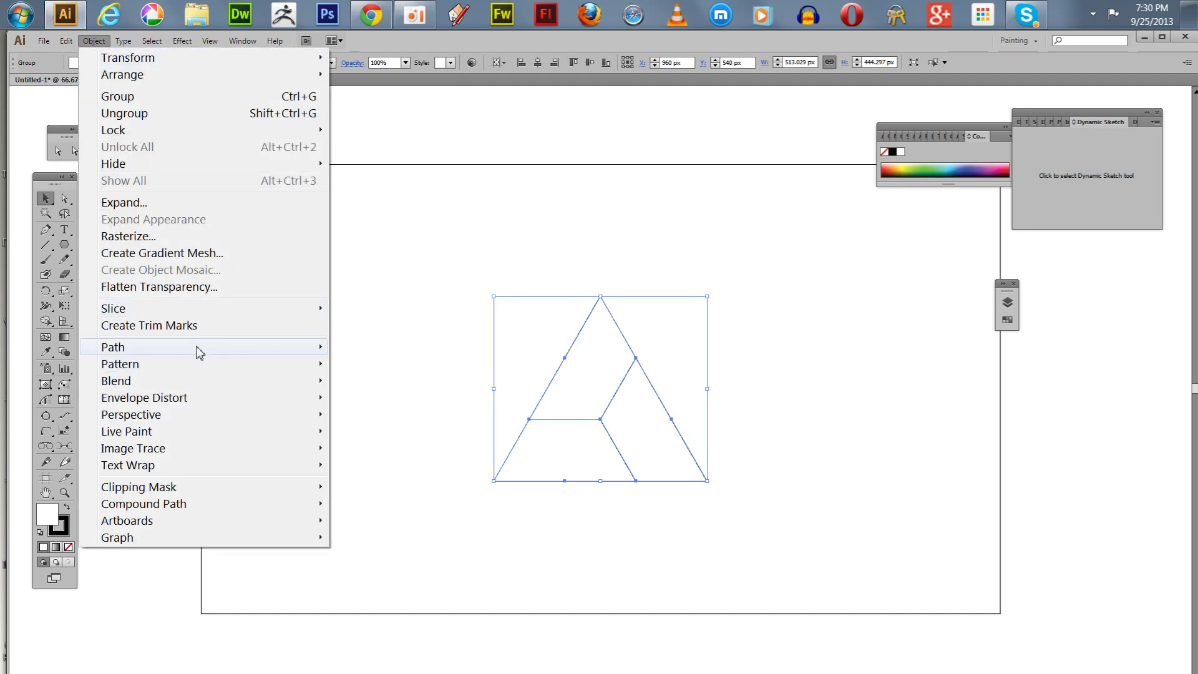
# Apply a -10 px Offset Path to the trapezoids, previewing the inset outlines.
pyautogui.moveTo(195, 348)
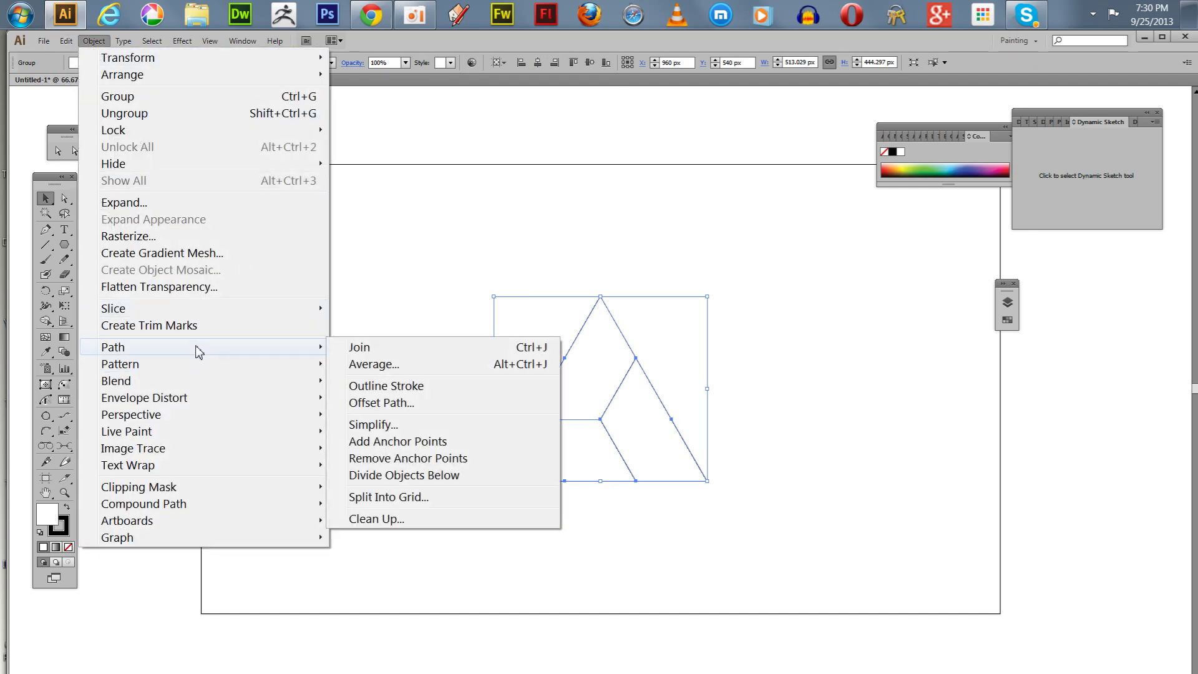
pyautogui.click(392, 403)
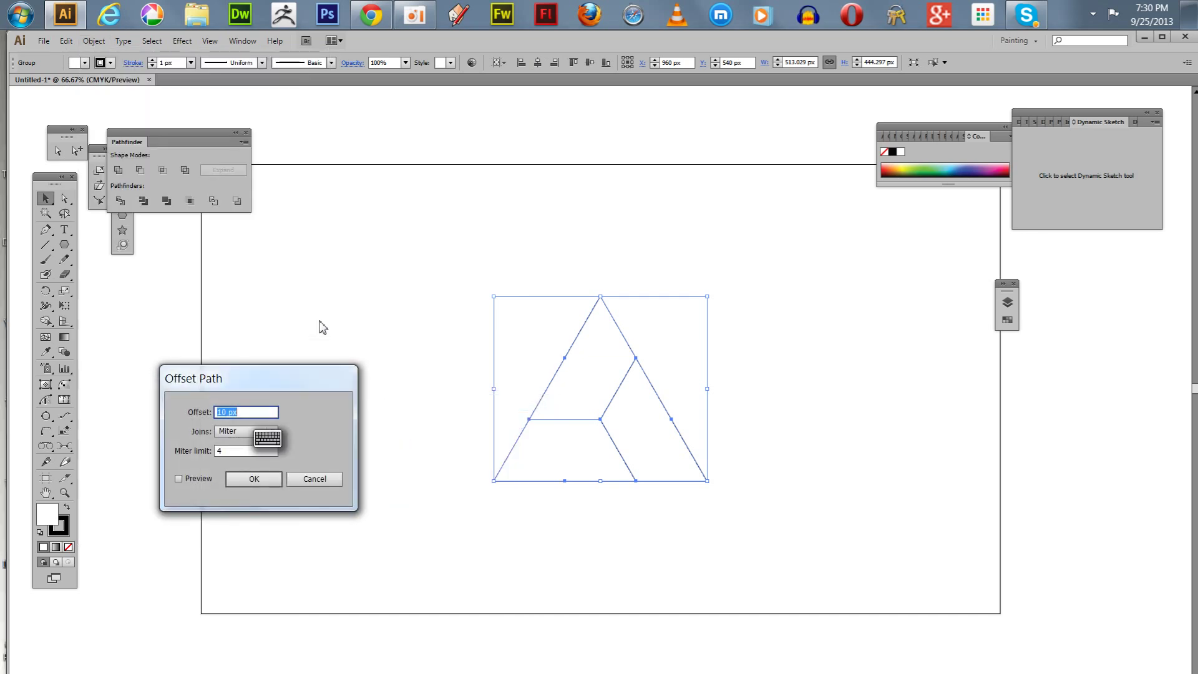
pyautogui.write('-10')
pyautogui.click(178, 479)
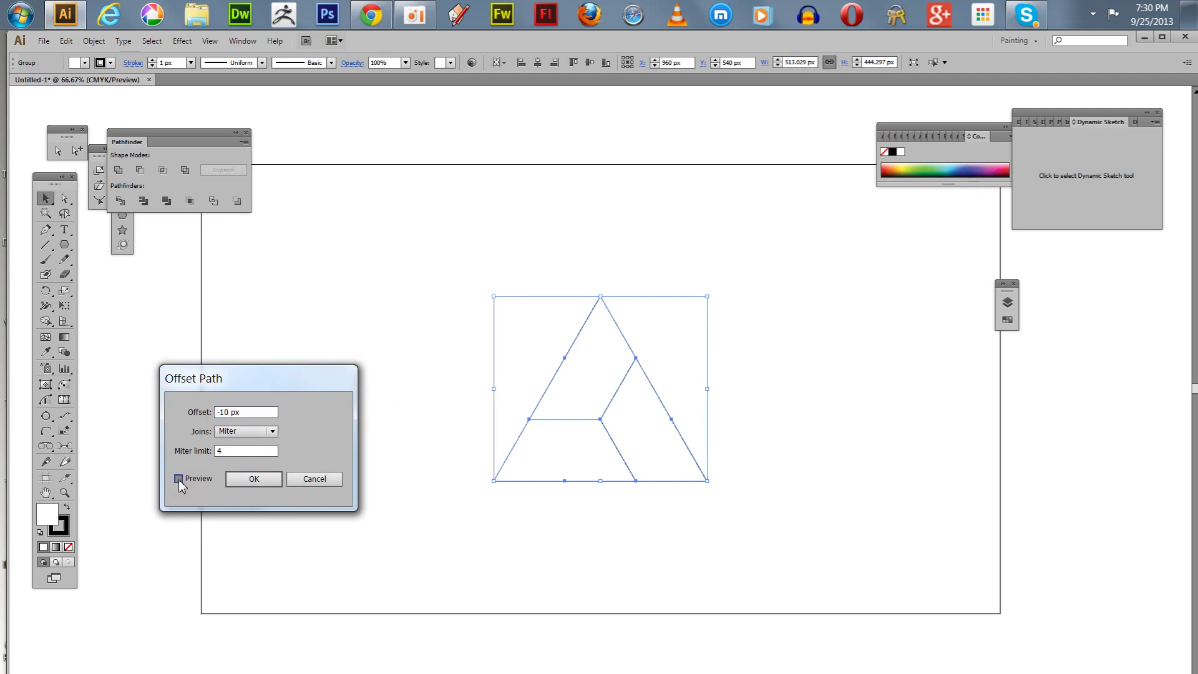
pyautogui.click(257, 480)
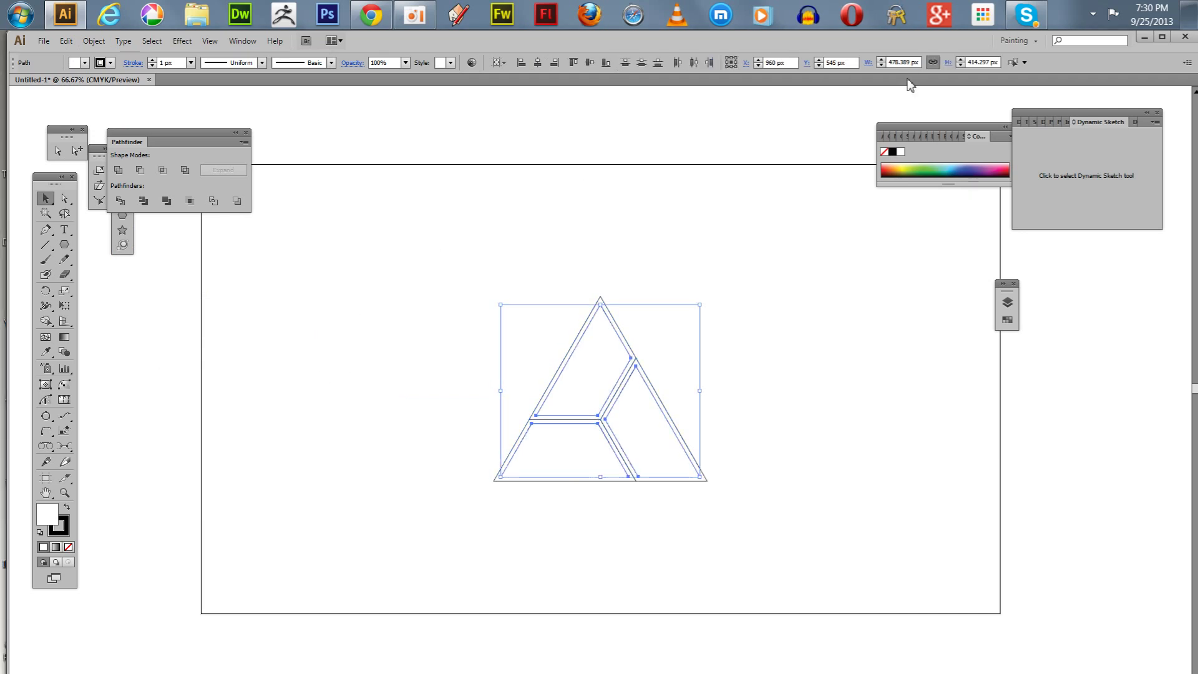
# In Layers, expand Layer 1 and the group, then group the three selected paths.
pyautogui.click(1007, 302)
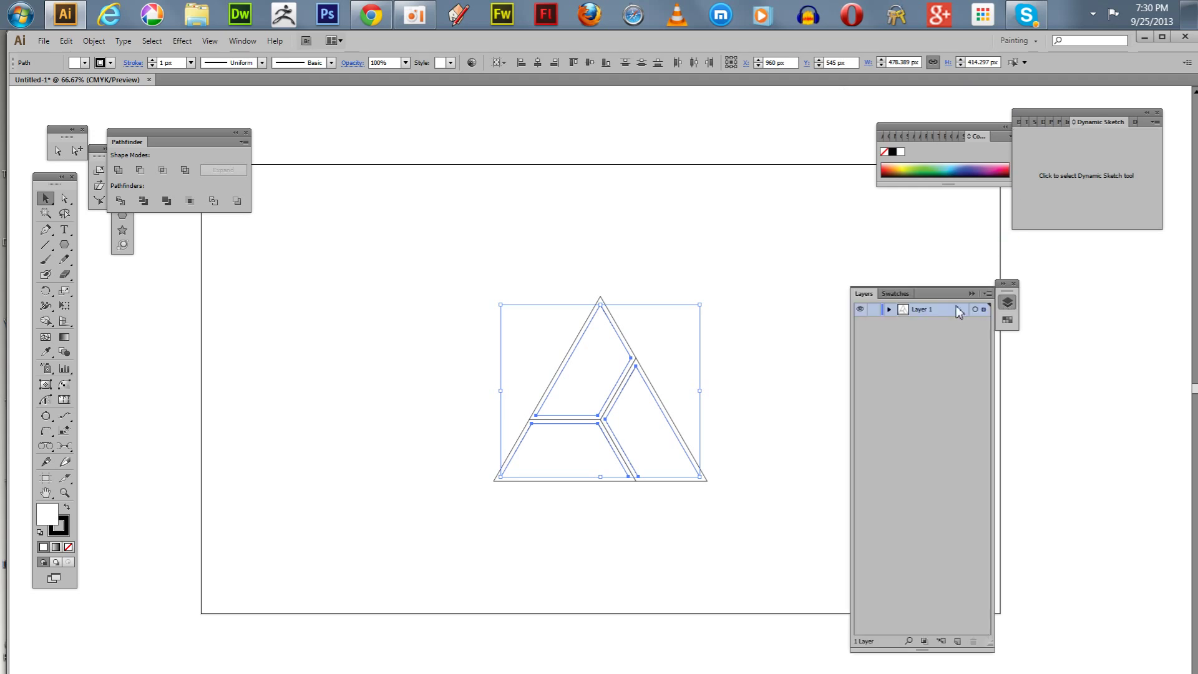
pyautogui.click(888, 309)
pyautogui.click(900, 323)
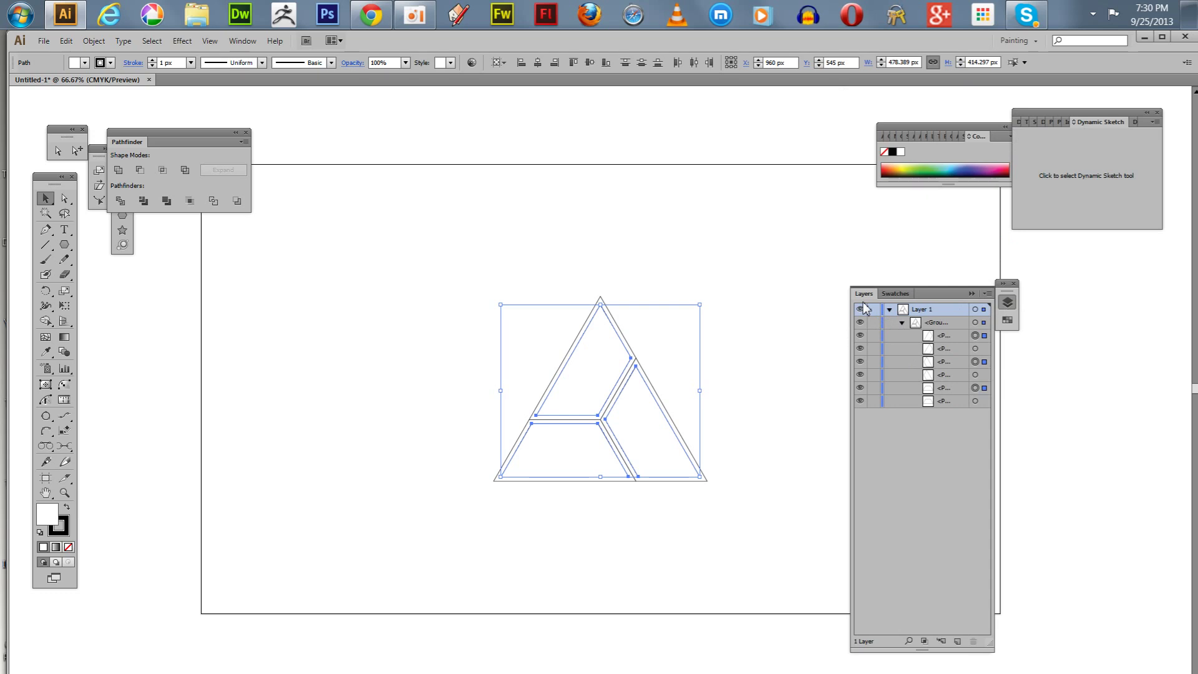
pyautogui.hotkey('ctrl', 'g')
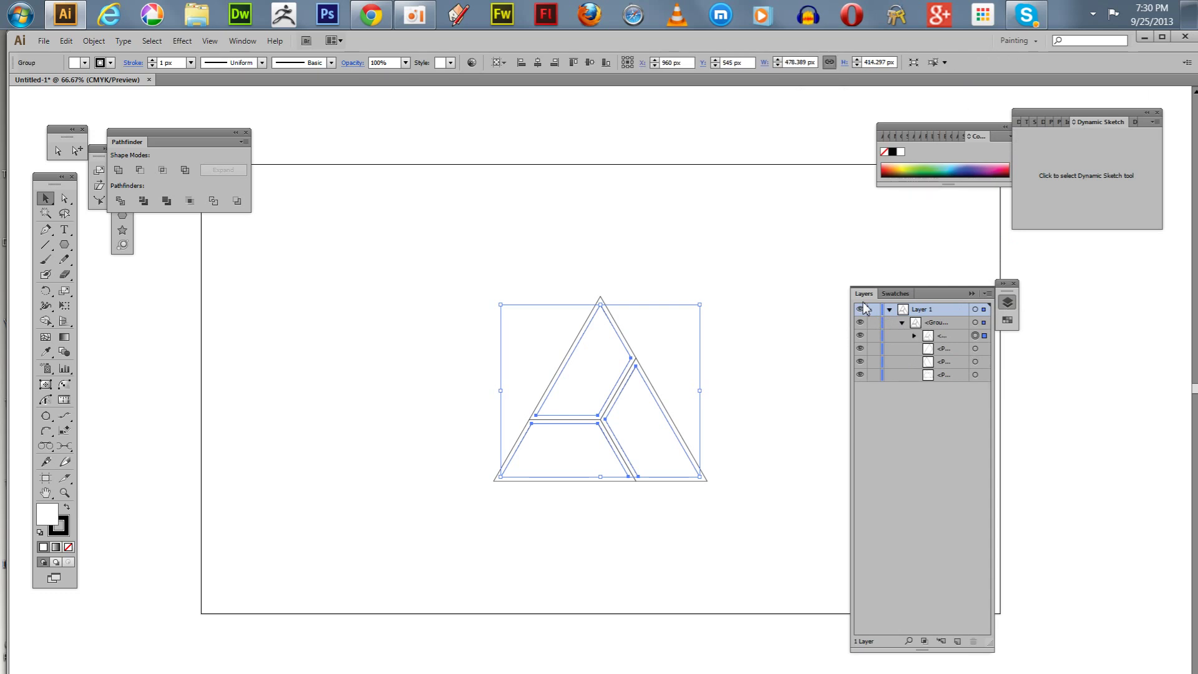
# Group the remaining three outer paths and hide that outer group.
pyautogui.click(974, 348)
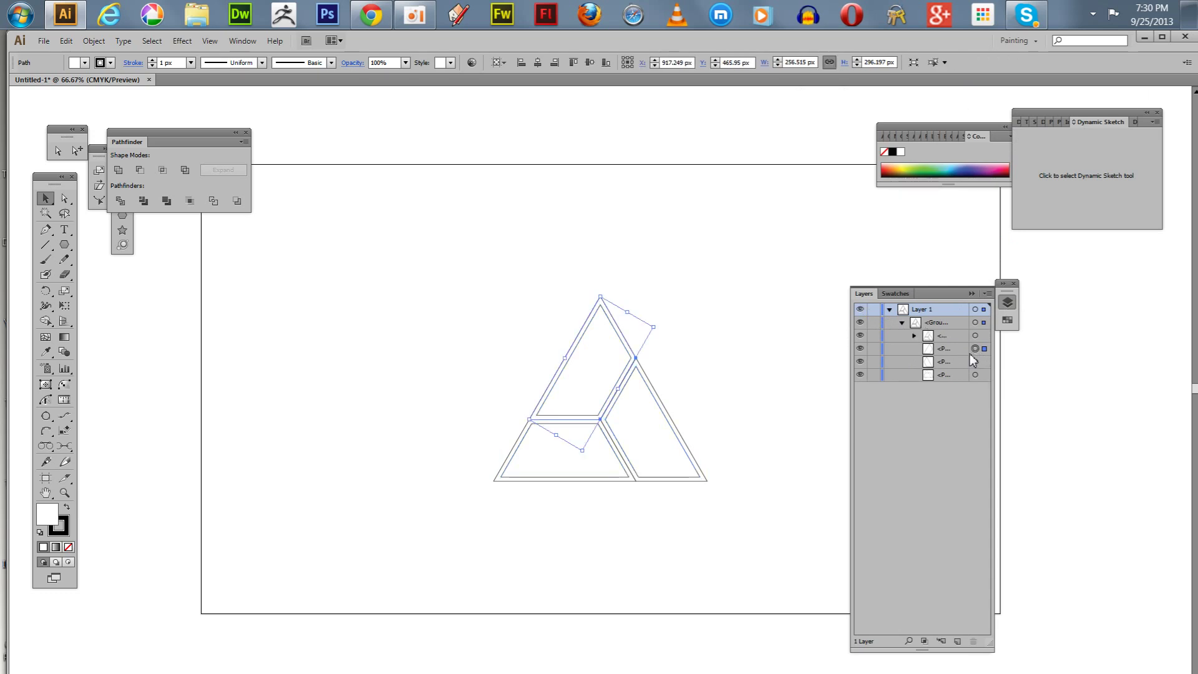
pyautogui.keyDown('shift'); pyautogui.click(975, 361); pyautogui.keyUp('shift')
pyautogui.keyDown('shift'); pyautogui.click(974, 375); pyautogui.keyUp('shift')
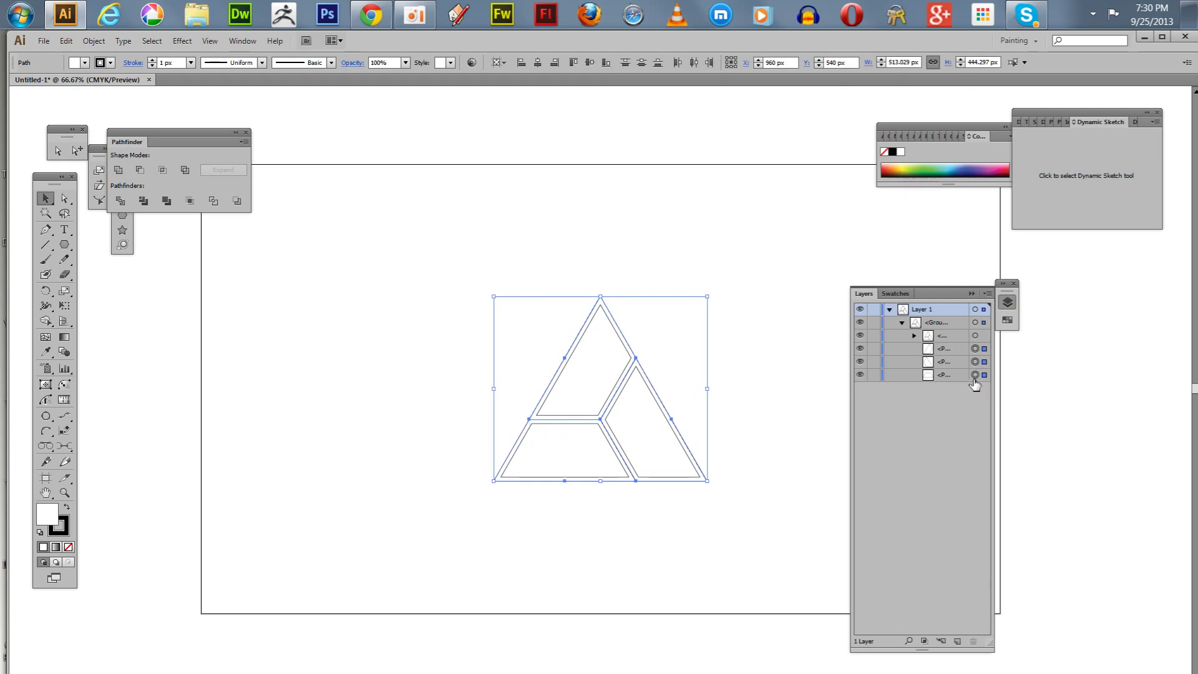
pyautogui.hotkey('ctrl', 'g')
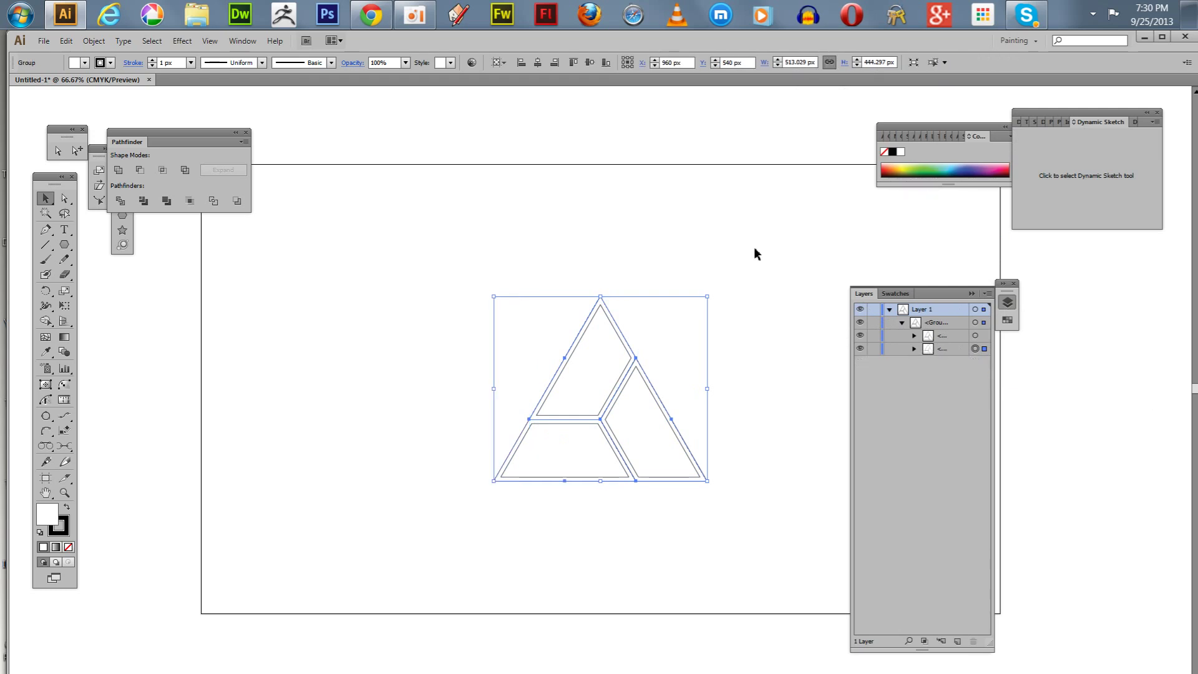
pyautogui.click(860, 348)
# Fill the inner trapezoid group with the red swatch and set its stroke to None.
pyautogui.click(974, 335)
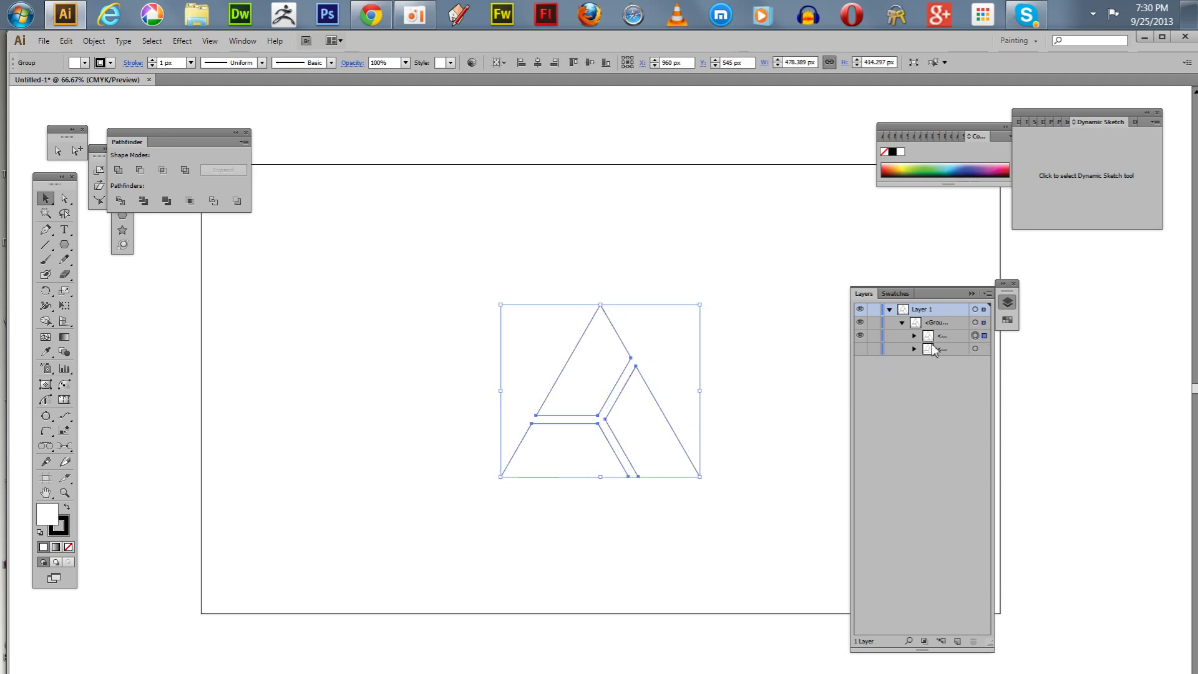
pyautogui.click(895, 293)
pyautogui.click(932, 312)
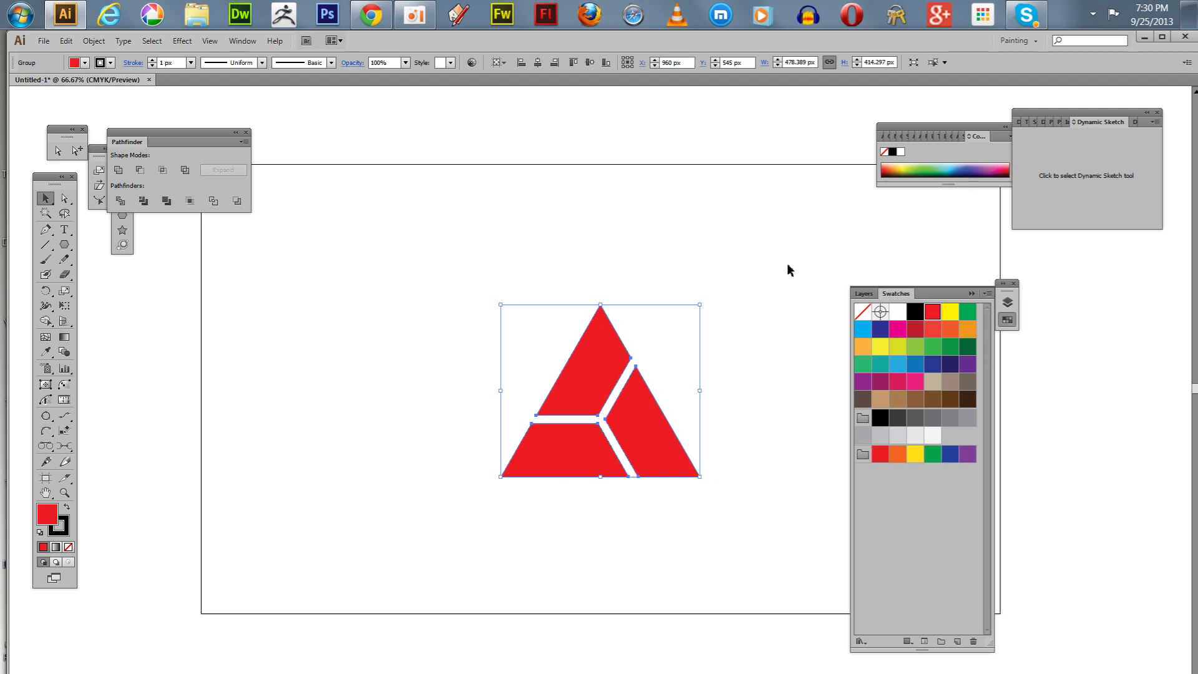
pyautogui.click(398, 323)
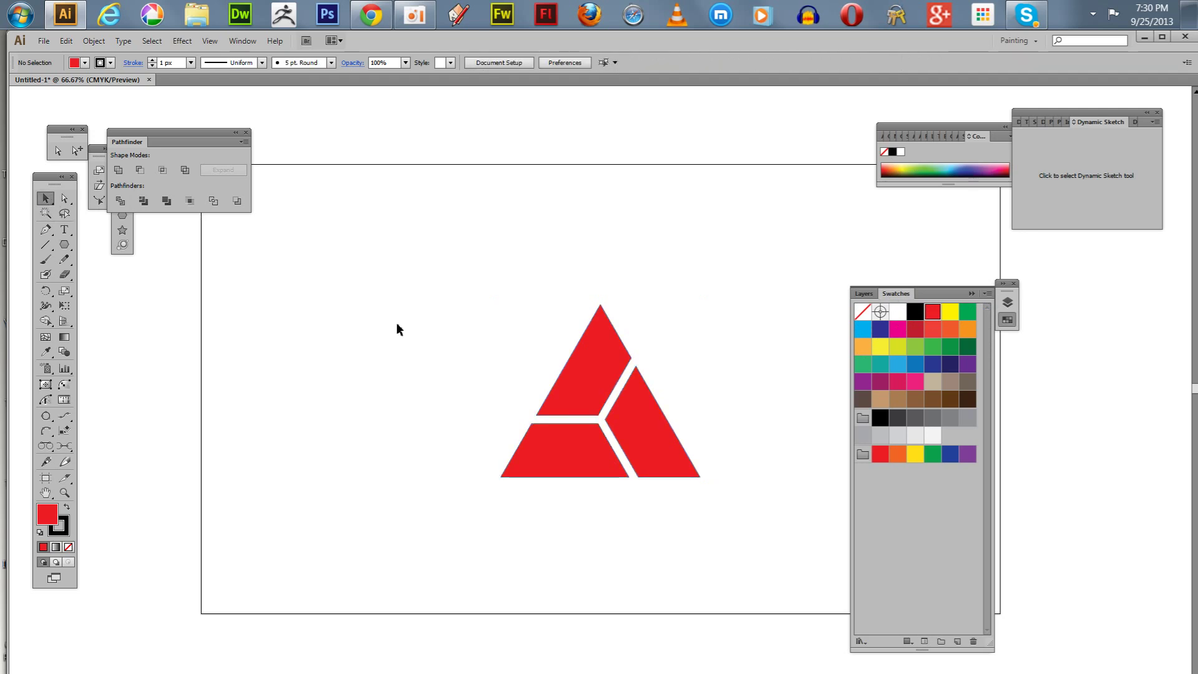
pyautogui.moveTo(417, 279); pyautogui.dragTo(774, 524)
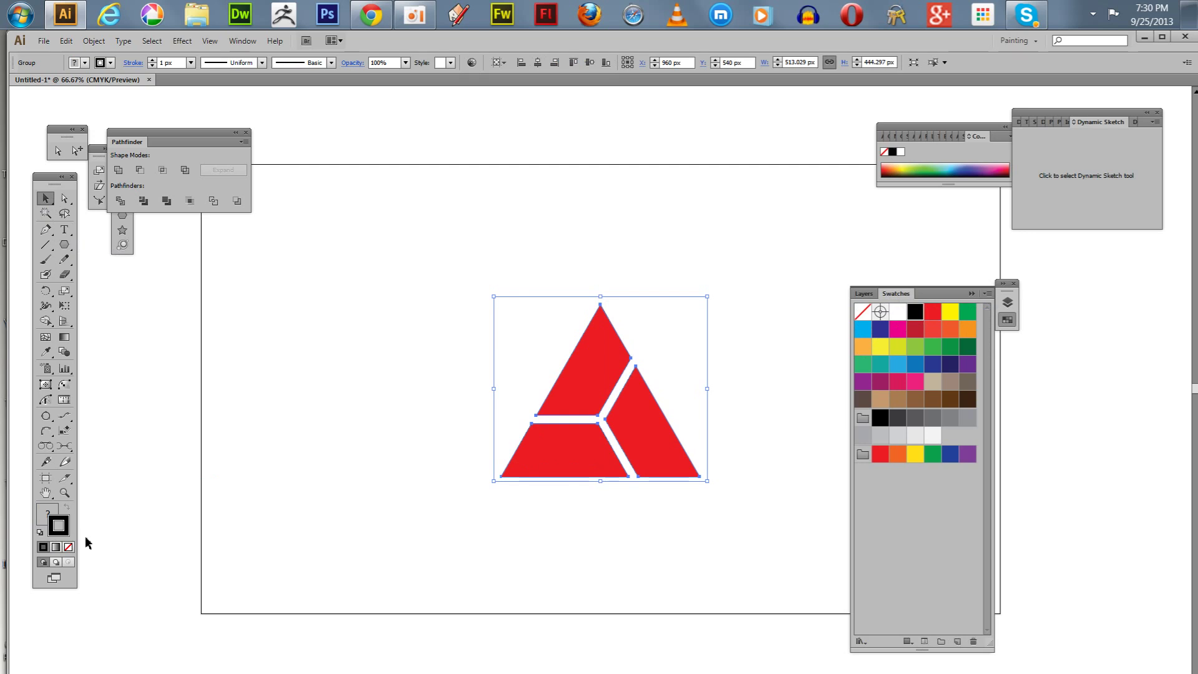
pyautogui.click(69, 547)
pyautogui.click(371, 398)
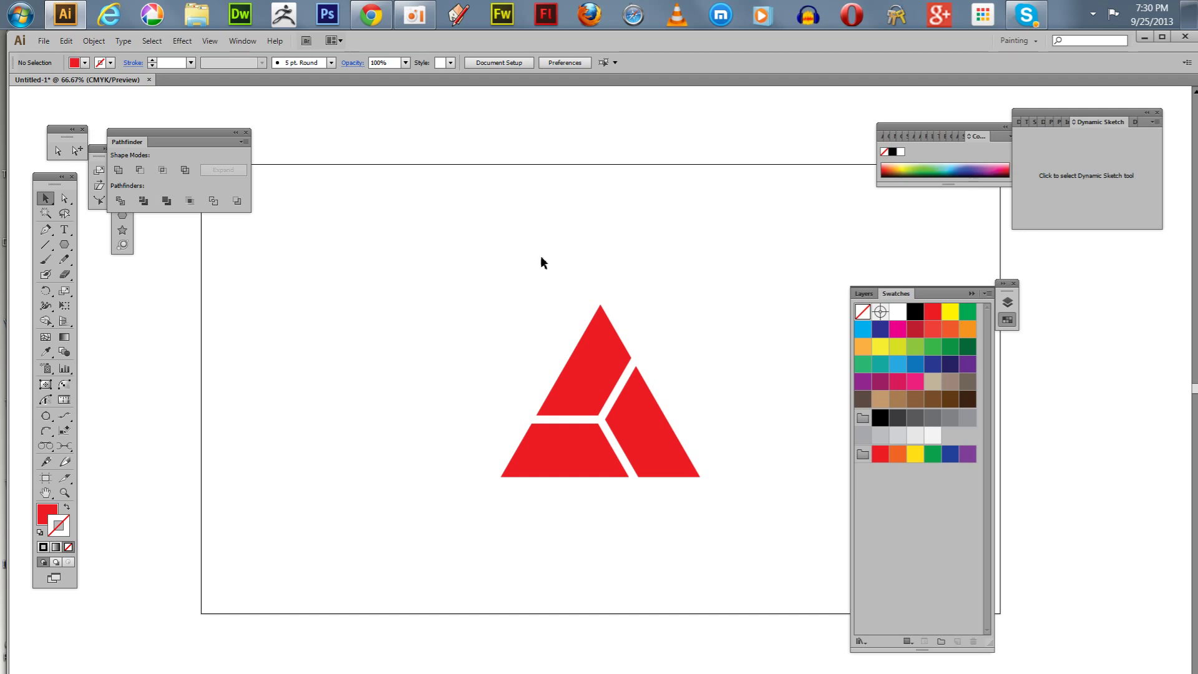
# Unhide the outer outline group, fill it black, then hide it again.
pyautogui.click(863, 293)
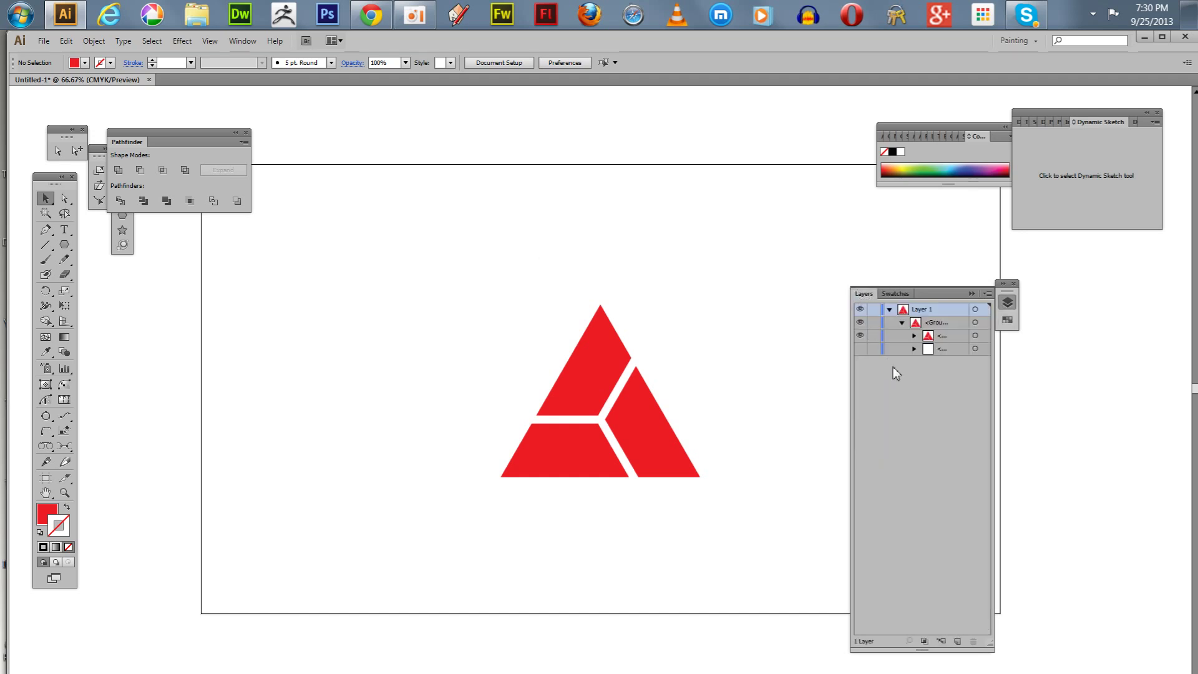
pyautogui.click(860, 349)
pyautogui.click(975, 349)
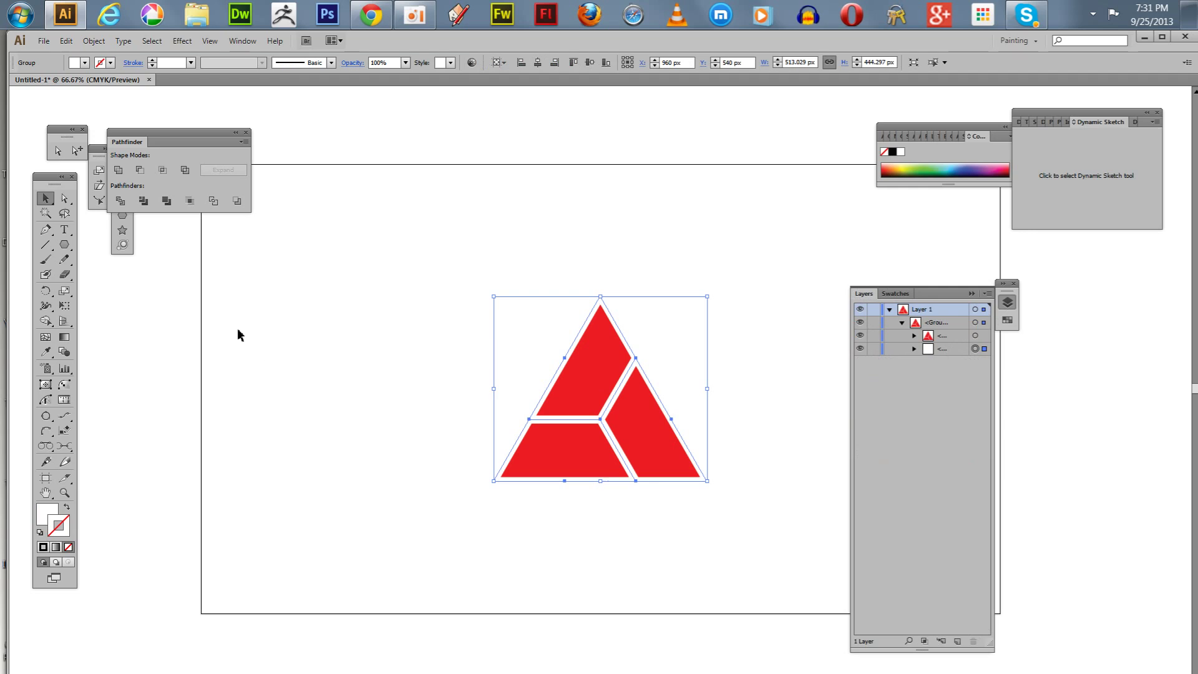
pyautogui.press('x')
pyautogui.click(892, 152)
pyautogui.click(557, 251)
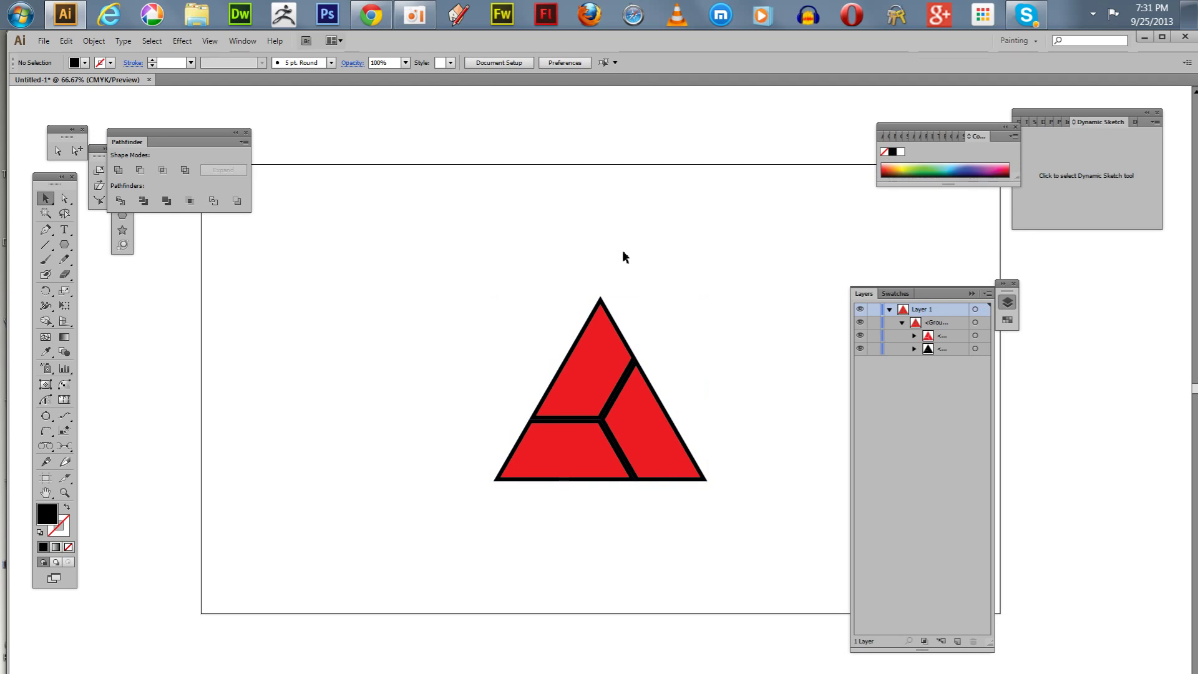
pyautogui.click(860, 350)
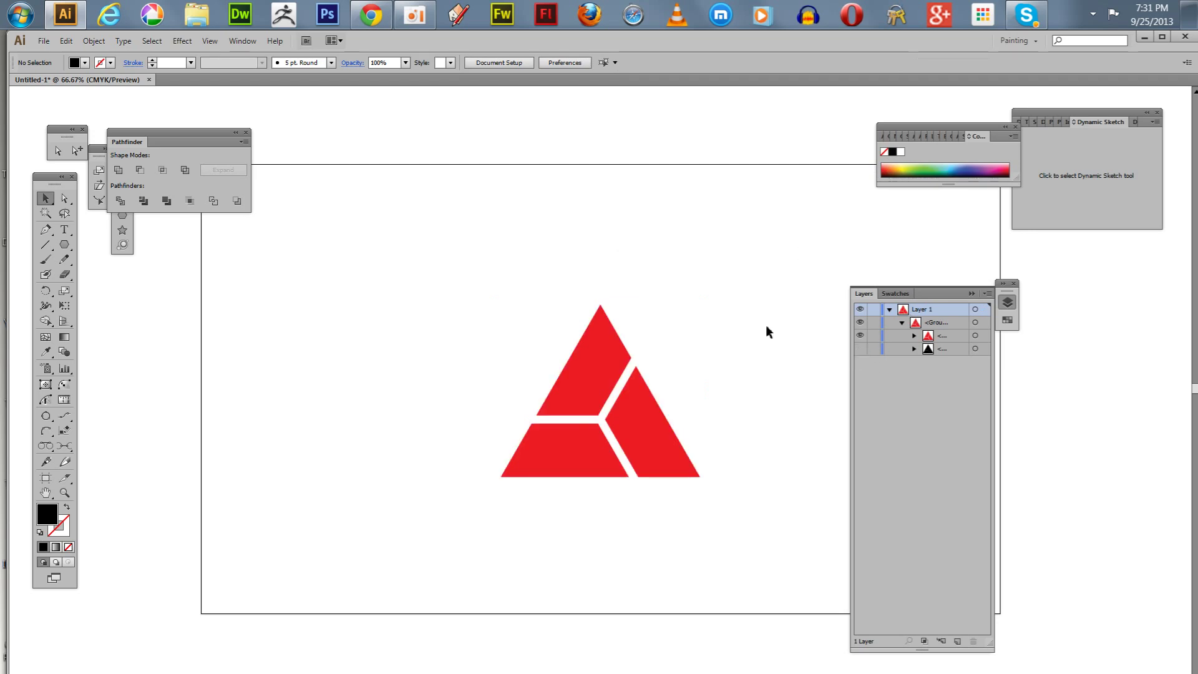